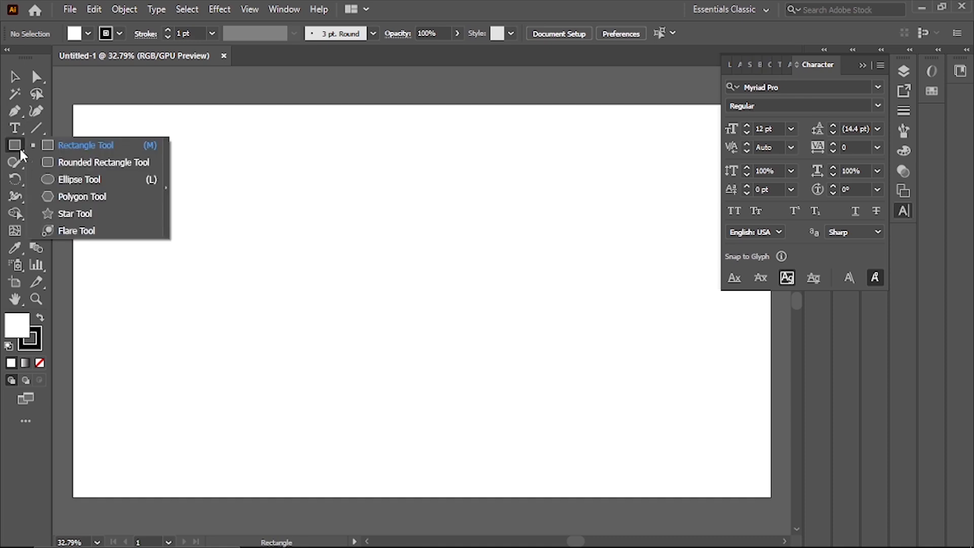
Tear off the Shaper tool group as a floating panel and place it over the upper part of the artboard
{"action": "left_click", "coordinate": [36, 146]}
{"action": "left_click", "coordinate": [37, 147]}
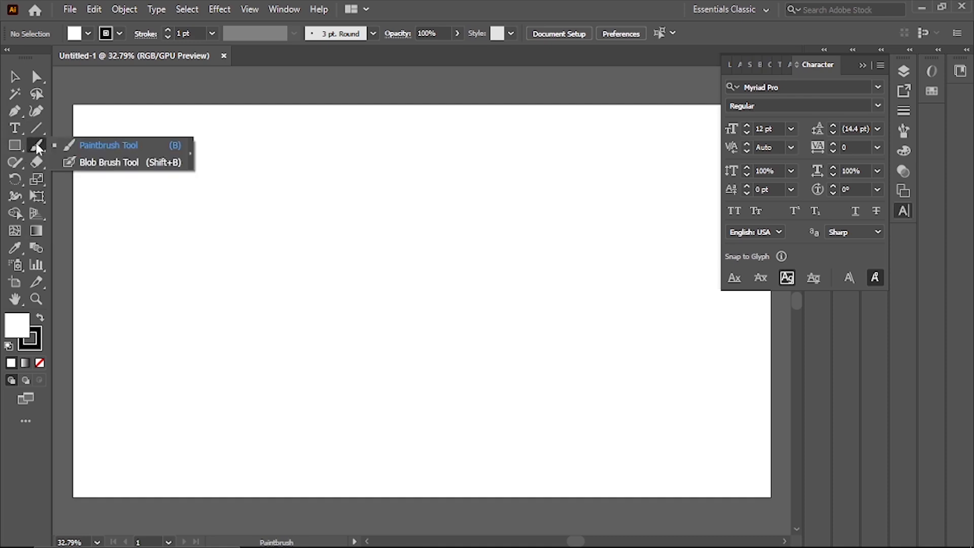
{"action": "key", "text": "backslash"}
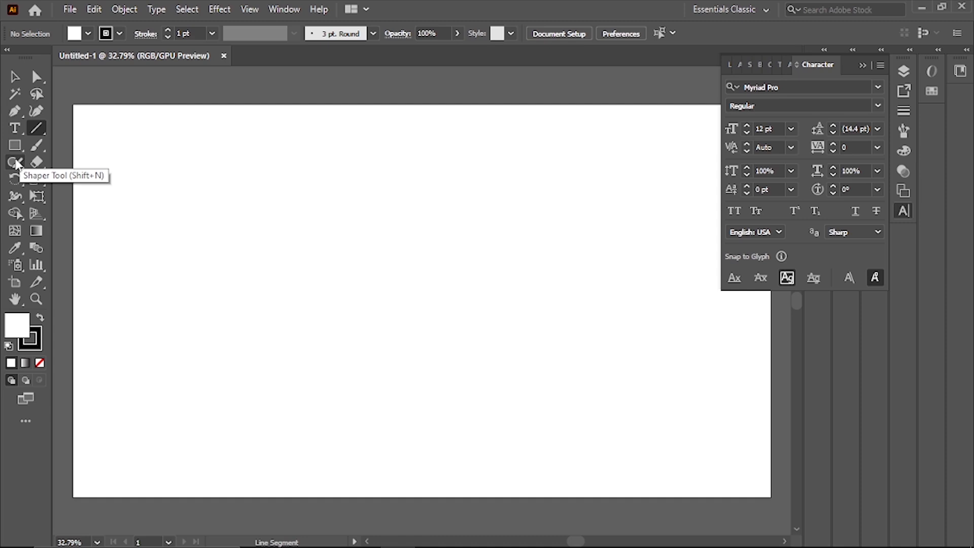
{"action": "left_click", "coordinate": [16, 163]}
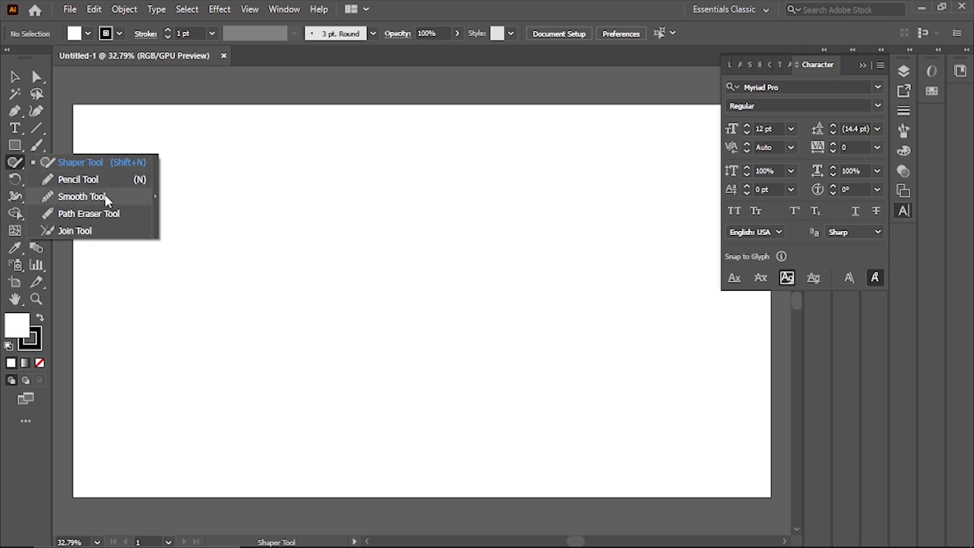
{"action": "left_click", "coordinate": [155, 194]}
{"action": "left_click_drag", "start_coordinate": [90, 174], "coordinate": [610, 122]}
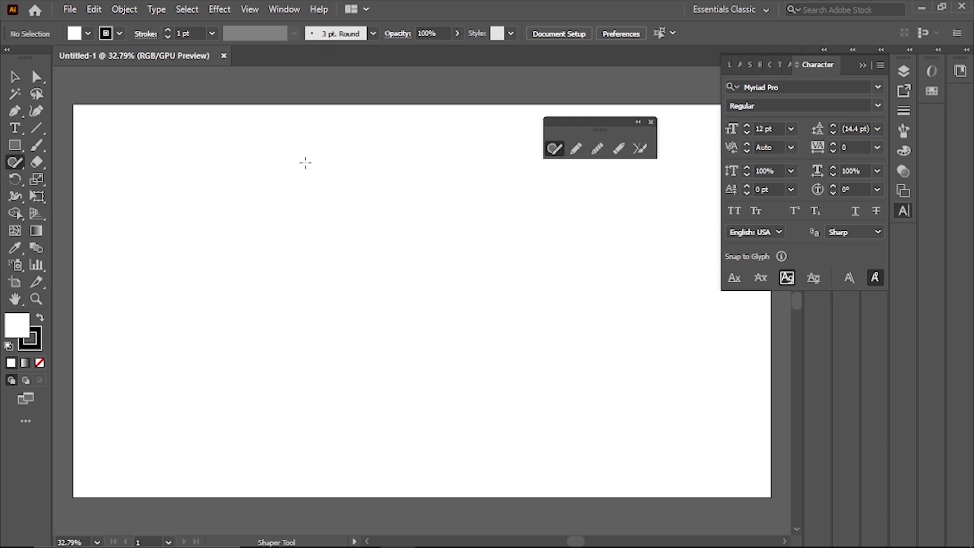
Draw a triangle with the Shaper tool and move it to the middle-right area of the artboard
{"action": "mouse_move", "coordinate": [245, 249]}
{"action": "left_mouse_down"}
{"action": "mouse_move", "coordinate": [271, 172]}
{"action": "mouse_move", "coordinate": [285, 234]}
{"action": "left_mouse_up"}
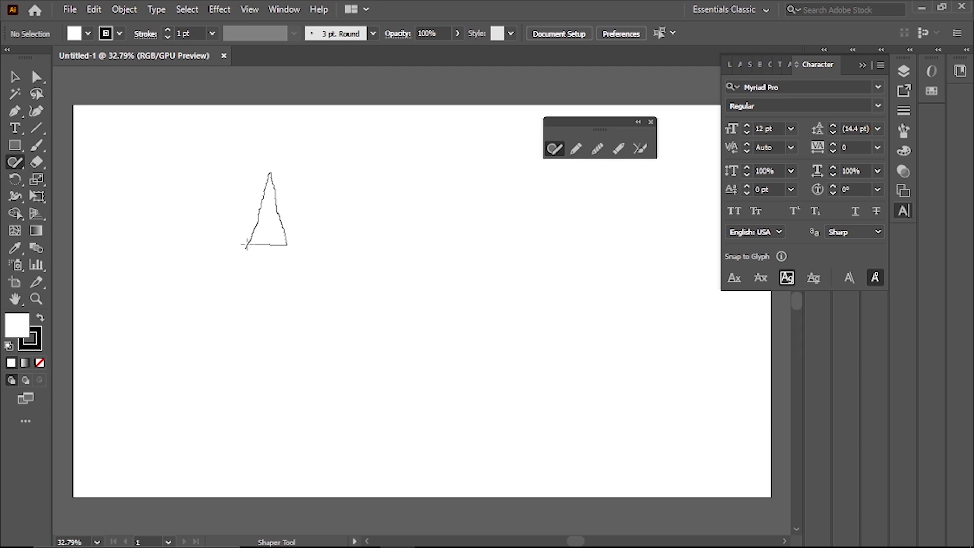
{"action": "left_click_drag", "start_coordinate": [245, 245], "coordinate": [246, 247]}
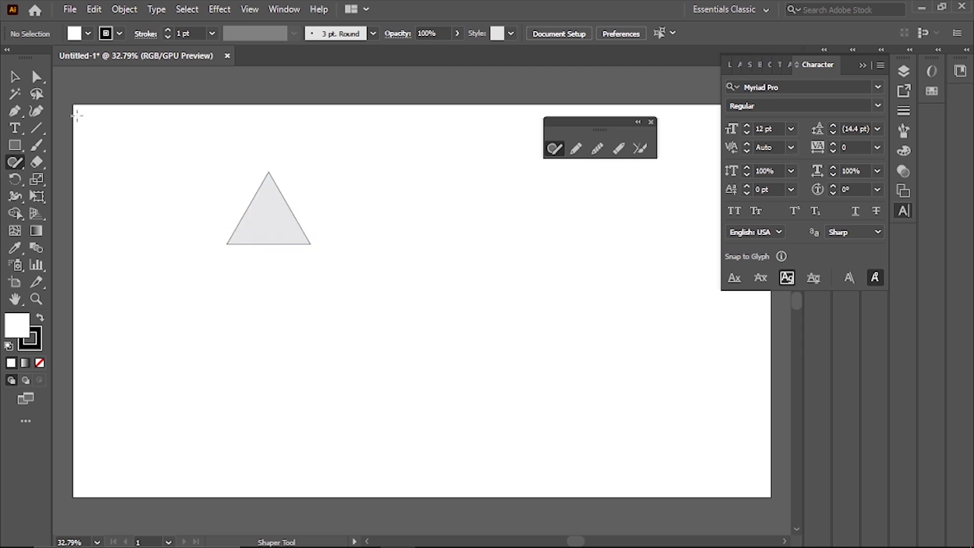
{"action": "left_click", "coordinate": [15, 76]}
{"action": "left_click", "coordinate": [276, 224]}
{"action": "left_click_drag", "start_coordinate": [280, 224], "coordinate": [504, 270]}
{"action": "left_click", "coordinate": [348, 227]}
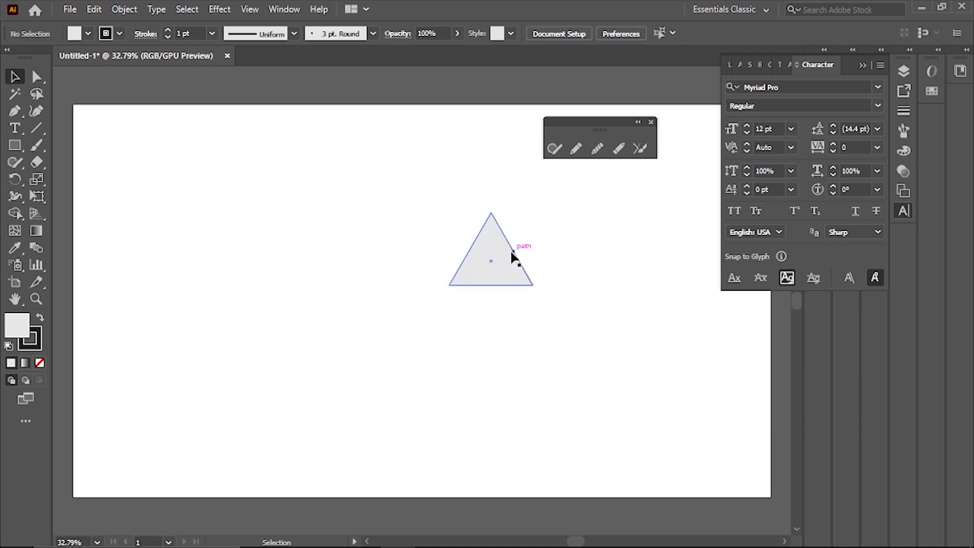
Draw a rectangle with the Shaper tool in the upper-left area of the artboard
{"action": "left_click", "coordinate": [555, 149]}
{"action": "mouse_move", "coordinate": [186, 161]}
{"action": "left_mouse_down"}
{"action": "mouse_move", "coordinate": [277, 161]}
{"action": "mouse_move", "coordinate": [277, 222]}
{"action": "mouse_move", "coordinate": [187, 222]}
{"action": "mouse_move", "coordinate": [201, 172]}
{"action": "mouse_move", "coordinate": [188, 160]}
{"action": "left_mouse_up"}
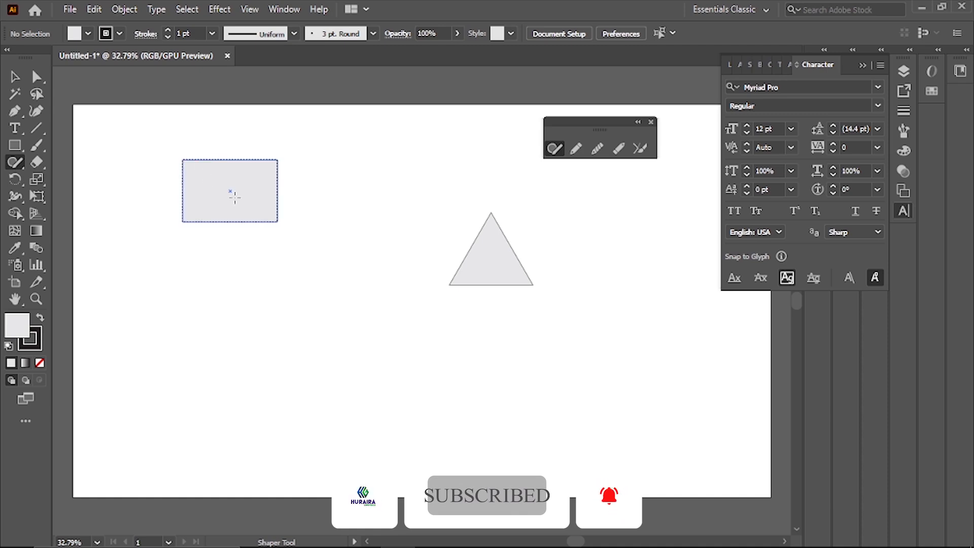
{"action": "left_click", "coordinate": [268, 232]}
{"action": "key", "text": "v"}
{"action": "left_click_drag", "start_coordinate": [268, 228], "coordinate": [278, 250]}
{"action": "left_click_drag", "start_coordinate": [316, 282], "coordinate": [297, 237]}
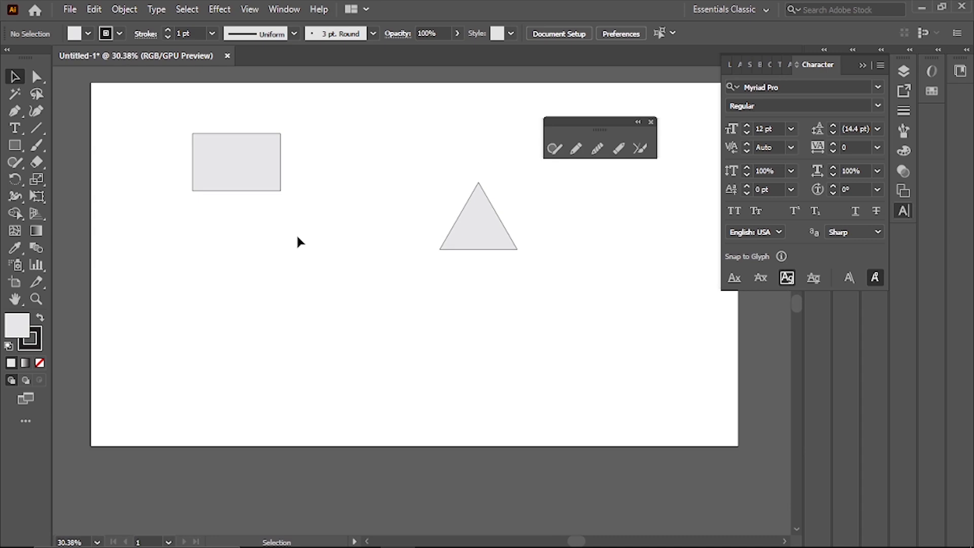
Move the rectangle closer to the triangle, and shift both shapes together up and to the left
{"action": "left_click_drag", "start_coordinate": [254, 181], "coordinate": [314, 215]}
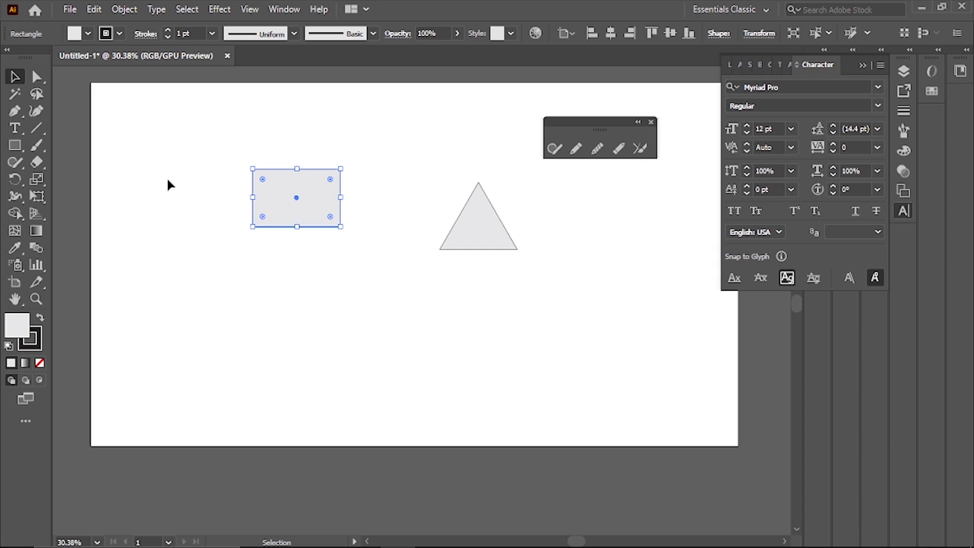
{"action": "left_click_drag", "start_coordinate": [221, 137], "coordinate": [359, 209]}
{"action": "left_click", "coordinate": [339, 281]}
Fill the rectangle with red and give it a blue stroke
{"action": "left_click", "coordinate": [185, 176]}
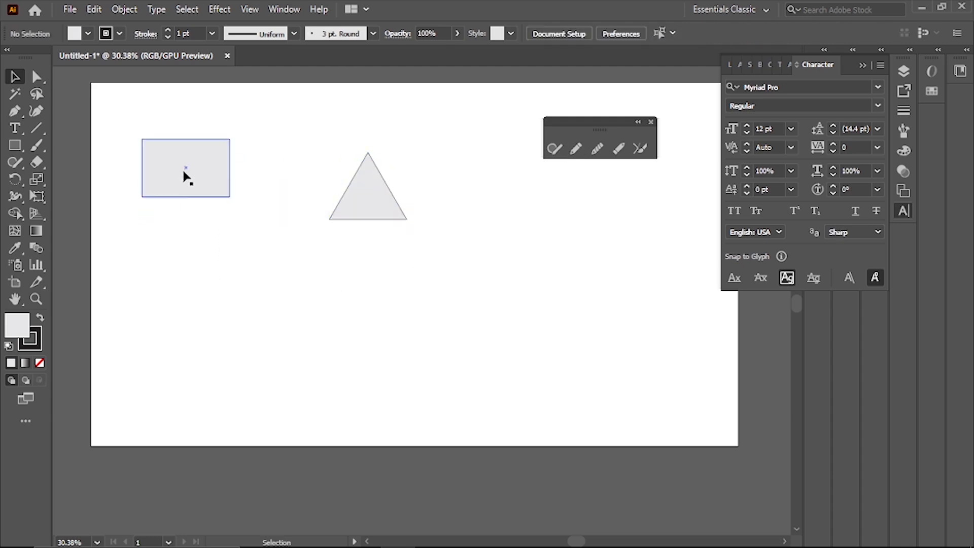
{"action": "left_click", "coordinate": [87, 34]}
{"action": "left_click", "coordinate": [58, 59]}
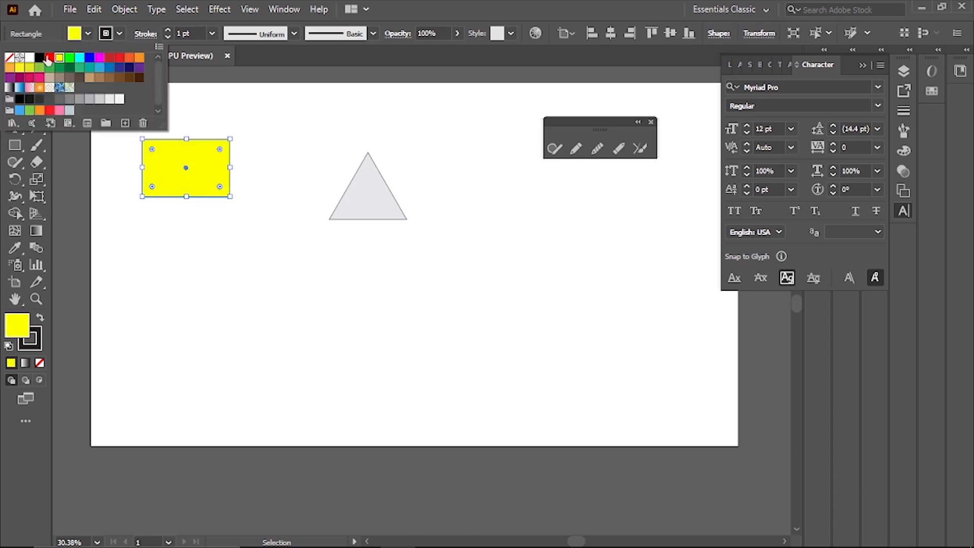
{"action": "left_click", "coordinate": [50, 58]}
{"action": "left_click", "coordinate": [117, 33]}
{"action": "left_click", "coordinate": [117, 33]}
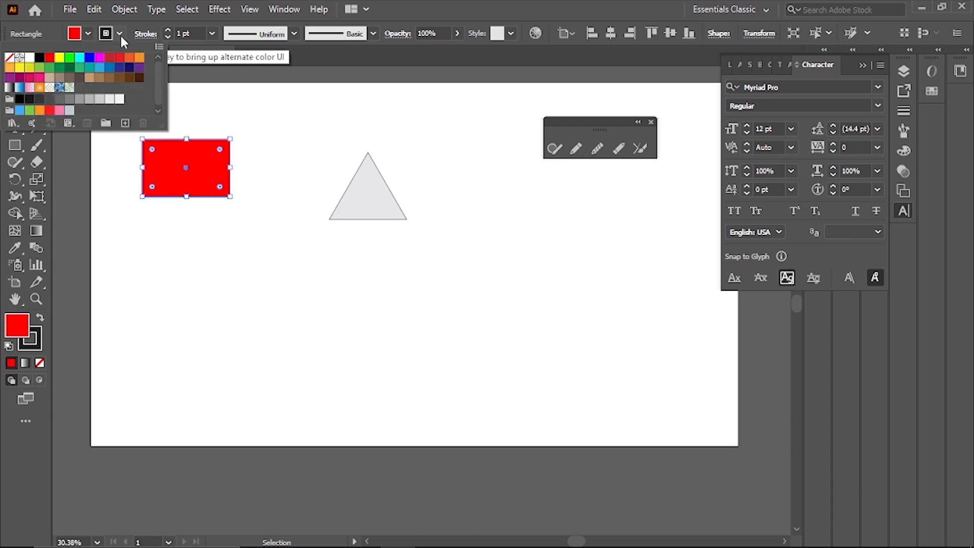
{"action": "left_click", "coordinate": [89, 57]}
{"action": "left_click", "coordinate": [265, 137]}
{"action": "left_click", "coordinate": [265, 137]}
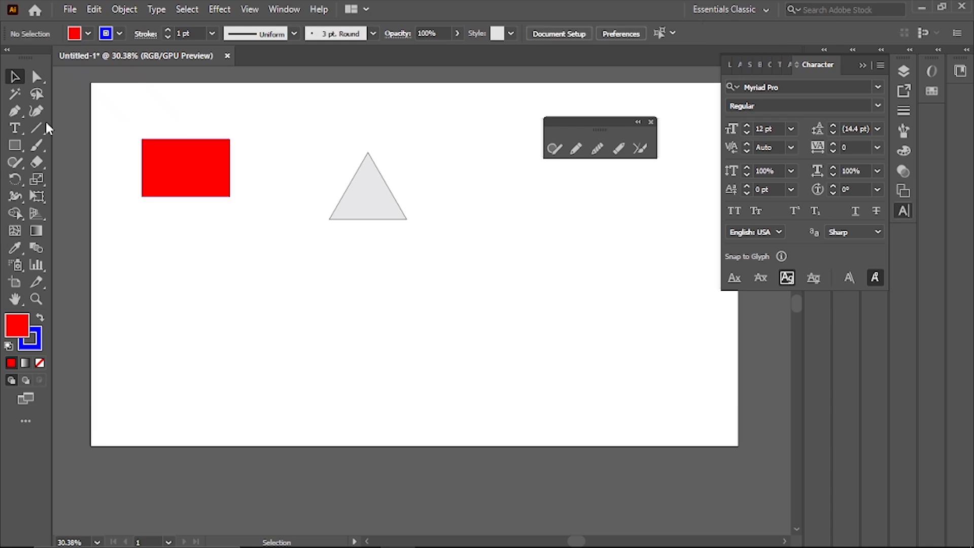
Draw a square overlapping the red rectangle with the Rectangle tool, and delete all artwork from the artboard
{"action": "left_click", "coordinate": [14, 146]}
{"action": "left_click_drag", "start_coordinate": [179, 101], "coordinate": [255, 176]}
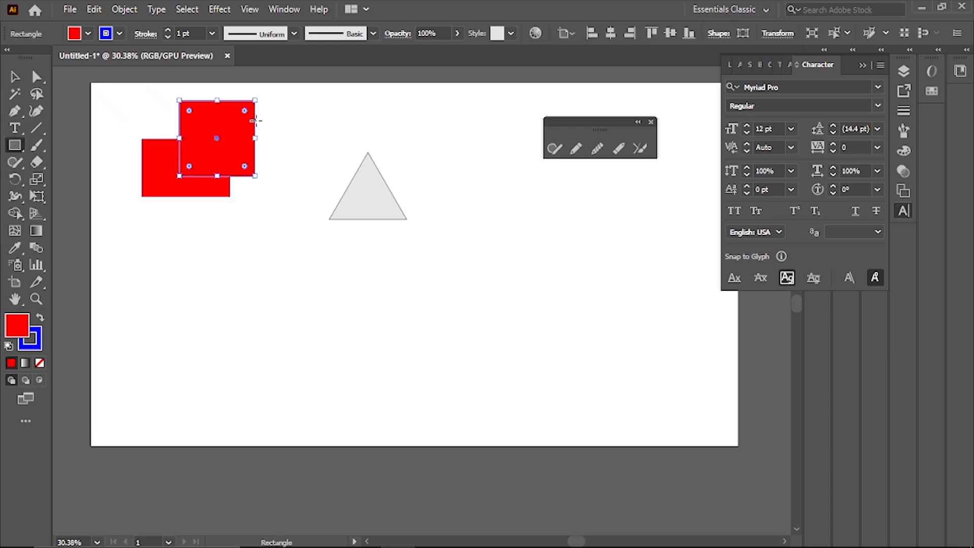
{"action": "left_click", "coordinate": [6, 76]}
{"action": "key", "text": "ctrl+a"}
{"action": "key", "text": "Delete"}
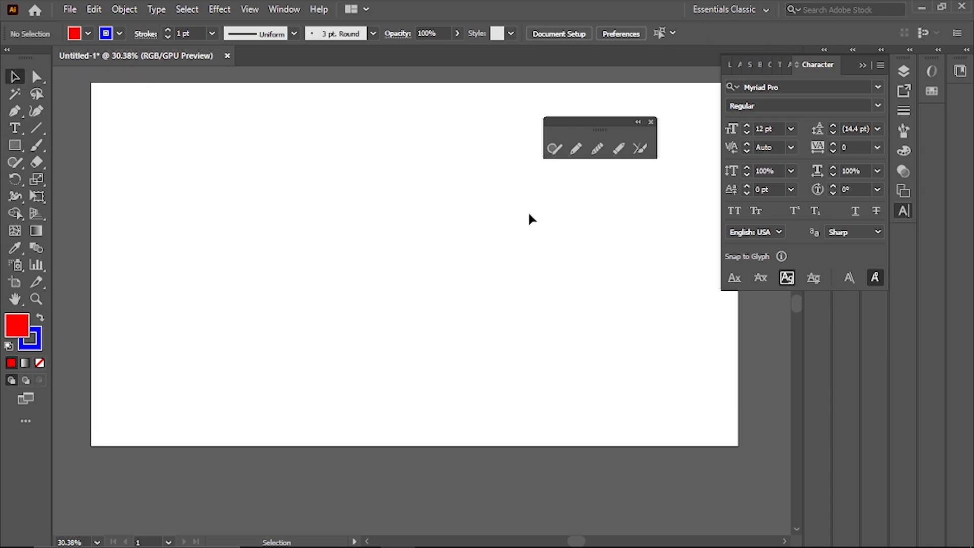
Draw four separate freehand curves with the Pencil tool: two U-shaped ones and two S-shaped waves beside them
{"action": "left_click", "coordinate": [577, 150]}
{"action": "mouse_move", "coordinate": [200, 167]}
{"action": "left_mouse_down"}
{"action": "mouse_move", "coordinate": [211, 262]}
{"action": "mouse_move", "coordinate": [286, 239]}
{"action": "mouse_move", "coordinate": [300, 215]}
{"action": "left_mouse_up"}
{"action": "mouse_move", "coordinate": [180, 184]}
{"action": "left_mouse_down"}
{"action": "mouse_move", "coordinate": [312, 289]}
{"action": "mouse_move", "coordinate": [413, 332]}
{"action": "mouse_move", "coordinate": [224, 276]}
{"action": "left_mouse_up"}
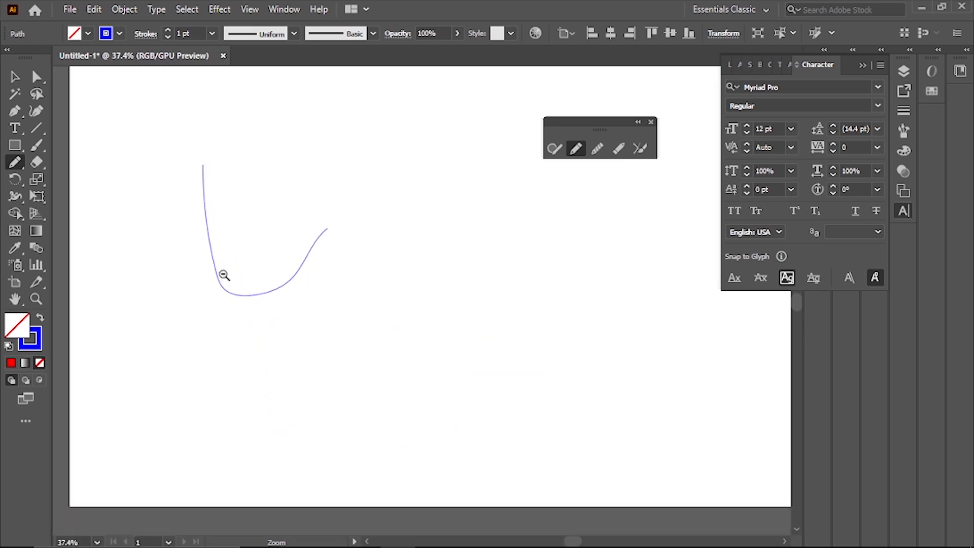
{"action": "left_click_drag", "start_coordinate": [324, 349], "coordinate": [297, 314]}
{"action": "mouse_move", "coordinate": [161, 284]}
{"action": "left_mouse_down"}
{"action": "mouse_move", "coordinate": [175, 361]}
{"action": "mouse_move", "coordinate": [295, 315]}
{"action": "left_mouse_up"}
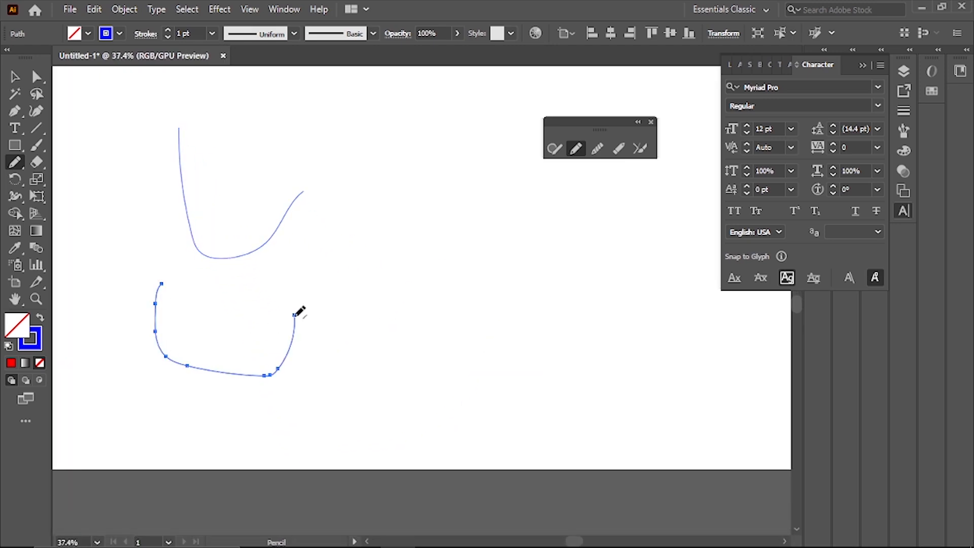
{"action": "left_click_drag", "start_coordinate": [369, 223], "coordinate": [449, 308]}
{"action": "key", "text": "ctrl+z"}
{"action": "mouse_move", "coordinate": [347, 193]}
{"action": "left_mouse_down"}
{"action": "mouse_move", "coordinate": [398, 169]}
{"action": "mouse_move", "coordinate": [502, 163]}
{"action": "left_mouse_up"}
{"action": "mouse_move", "coordinate": [374, 356]}
{"action": "left_mouse_down"}
{"action": "mouse_move", "coordinate": [376, 302]}
{"action": "mouse_move", "coordinate": [405, 299]}
{"action": "mouse_move", "coordinate": [443, 342]}
{"action": "mouse_move", "coordinate": [489, 289]}
{"action": "left_mouse_up"}
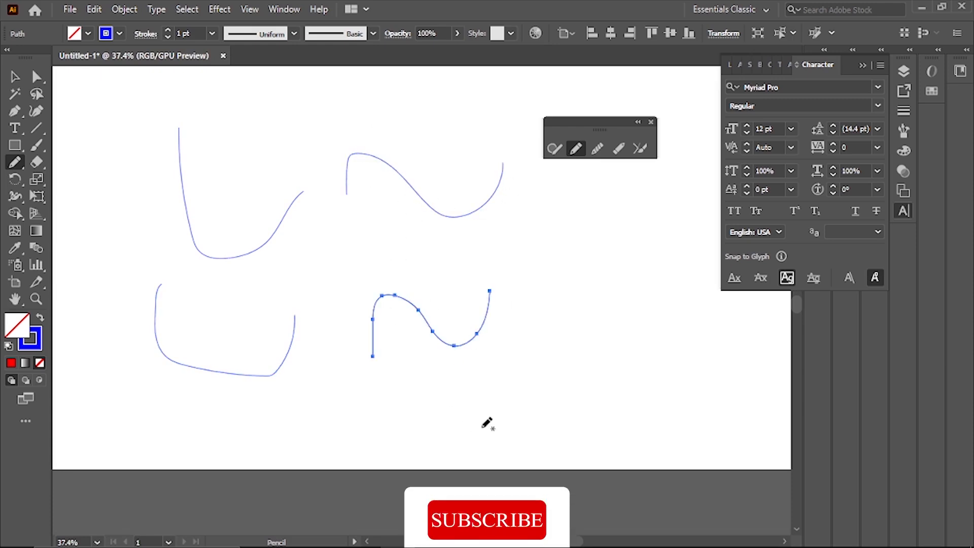
Undo all four freehand Pencil curves
{"action": "key", "text": "v"}
{"action": "key", "text": "ctrl+z"}
{"action": "key", "text": "ctrl+z"}
{"action": "key", "text": "ctrl+z"}
{"action": "key", "text": "ctrl+z"}
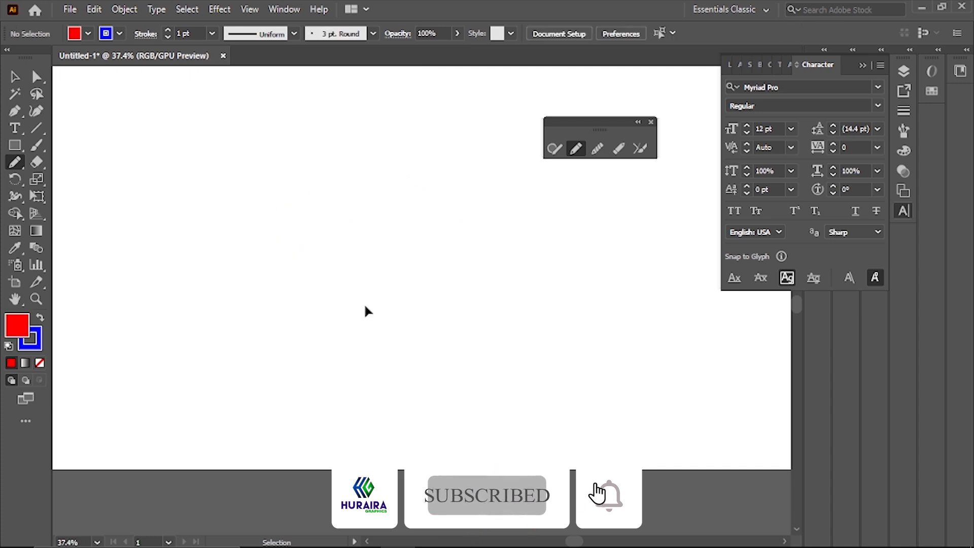
Draw one large S-shaped wave with the Pencil tool, select it and delete it
{"action": "mouse_move", "coordinate": [202, 287]}
{"action": "left_mouse_down"}
{"action": "mouse_move", "coordinate": [334, 219]}
{"action": "mouse_move", "coordinate": [460, 173]}
{"action": "left_mouse_up"}
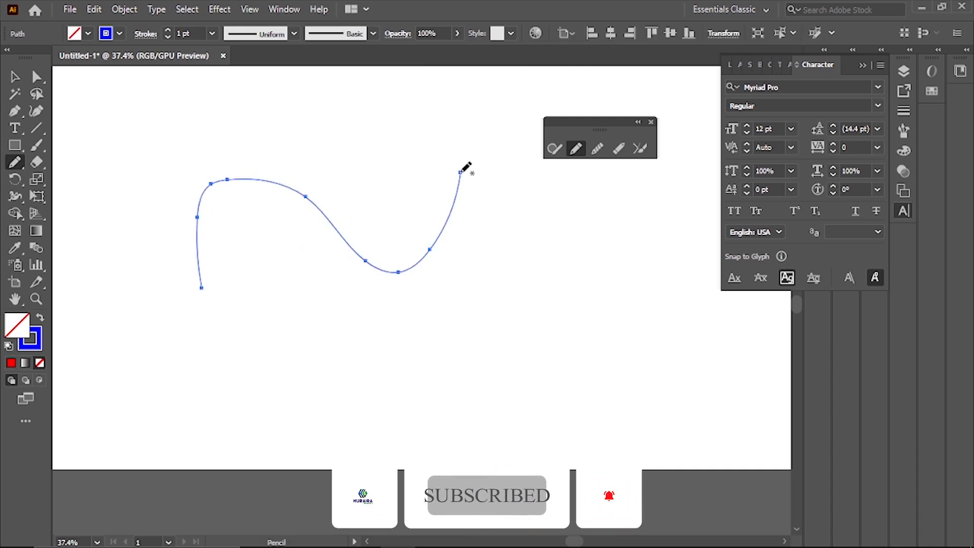
{"action": "left_click", "coordinate": [15, 77]}
{"action": "left_click", "coordinate": [205, 152]}
{"action": "left_click_drag", "start_coordinate": [201, 258], "coordinate": [320, 344]}
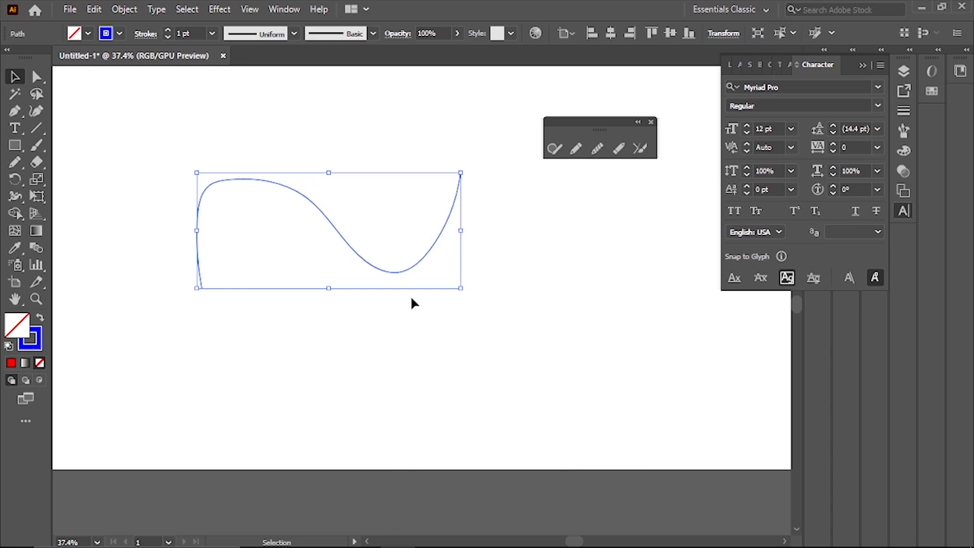
{"action": "left_click_drag", "start_coordinate": [386, 236], "coordinate": [346, 298]}
{"action": "key", "text": "Delete"}
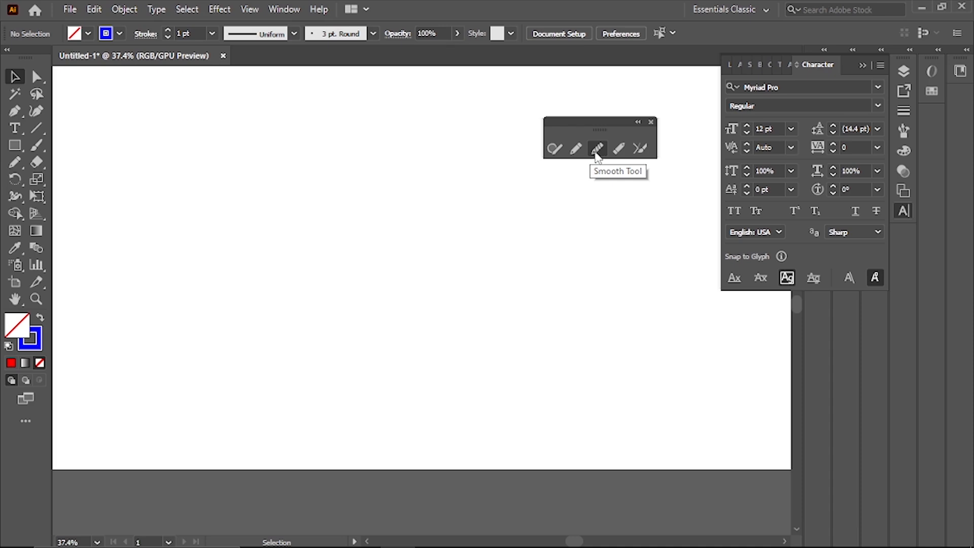
Draw another freehand wavy curve with the Pencil tool, inspect it up close and delete it
{"action": "left_click", "coordinate": [576, 148]}
{"action": "mouse_move", "coordinate": [234, 239]}
{"action": "left_mouse_down"}
{"action": "mouse_move", "coordinate": [248, 202]}
{"action": "mouse_move", "coordinate": [283, 189]}
{"action": "mouse_move", "coordinate": [346, 216]}
{"action": "mouse_move", "coordinate": [383, 187]}
{"action": "left_mouse_up"}
{"action": "left_click", "coordinate": [15, 77]}
{"action": "mouse_move", "coordinate": [335, 294]}
{"action": "left_mouse_down"}
{"action": "mouse_move", "coordinate": [361, 293]}
{"action": "mouse_move", "coordinate": [459, 370]}
{"action": "mouse_move", "coordinate": [282, 183]}
{"action": "mouse_move", "coordinate": [402, 234]}
{"action": "left_mouse_up"}
{"action": "left_click_drag", "start_coordinate": [339, 120], "coordinate": [260, 230]}
{"action": "left_click_drag", "start_coordinate": [399, 291], "coordinate": [254, 260]}
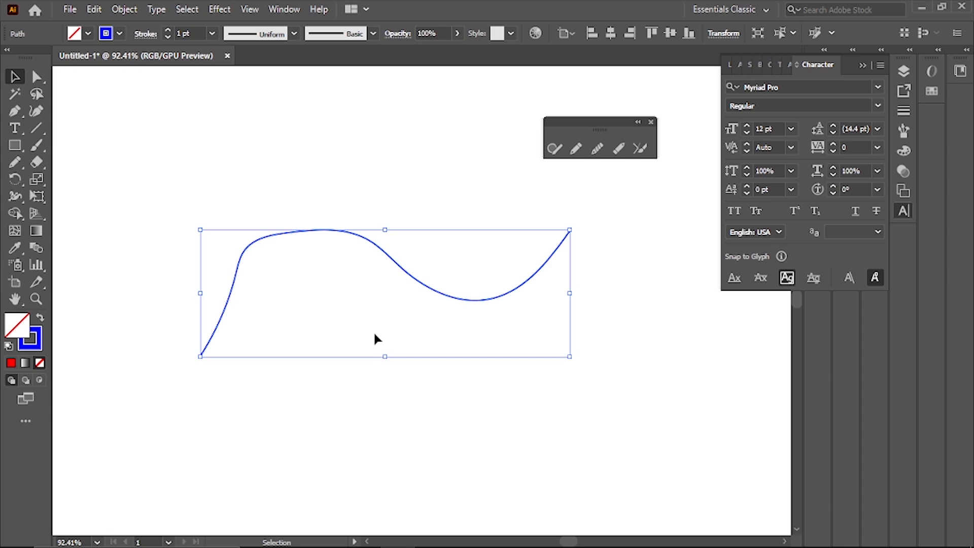
{"action": "key", "text": "Delete"}
Draw an open path with the Pen tool made of two straight segments followed by one curved segment, and deselect it
{"action": "left_click", "coordinate": [16, 113]}
{"action": "left_click", "coordinate": [239, 343]}
{"action": "left_click", "coordinate": [291, 252]}
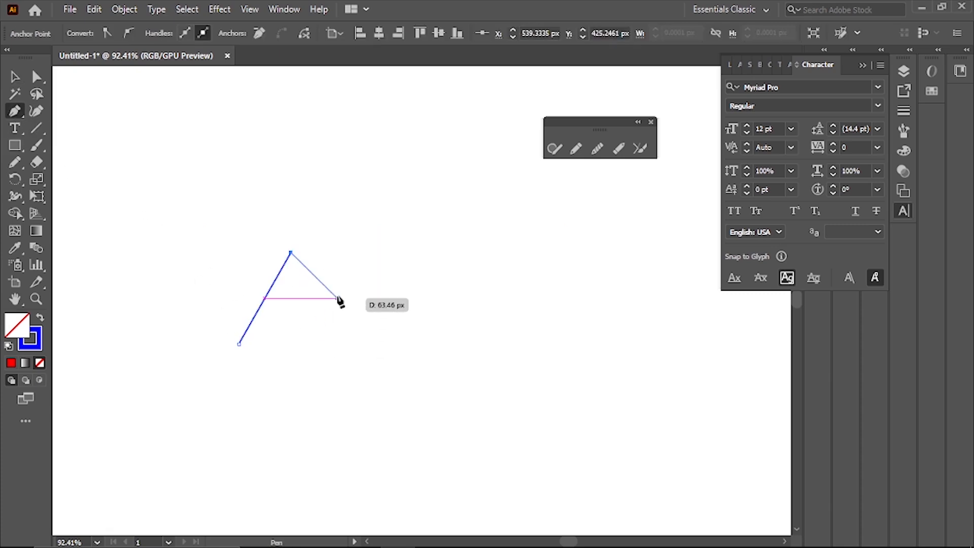
{"action": "left_click", "coordinate": [350, 288]}
{"action": "left_click_drag", "start_coordinate": [375, 365], "coordinate": [369, 388]}
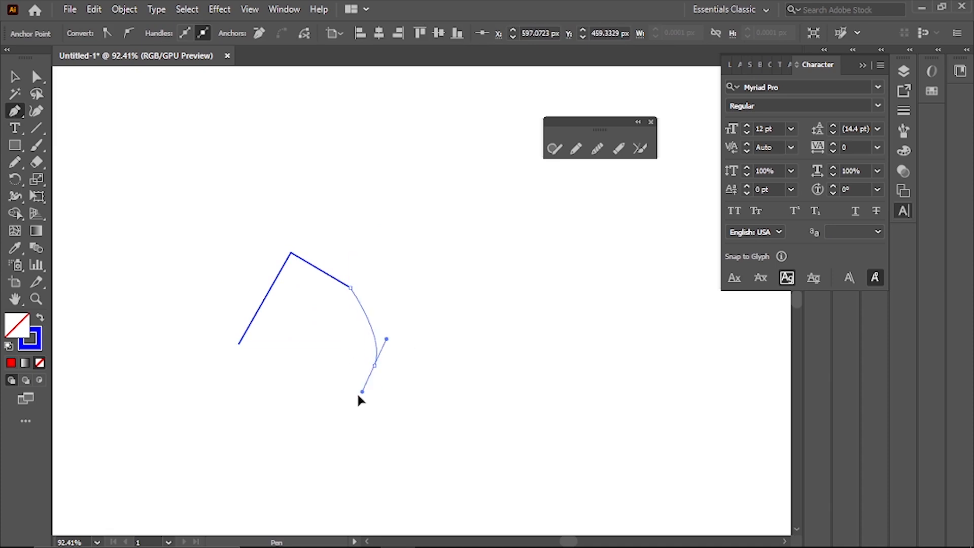
{"action": "left_click", "coordinate": [15, 77]}
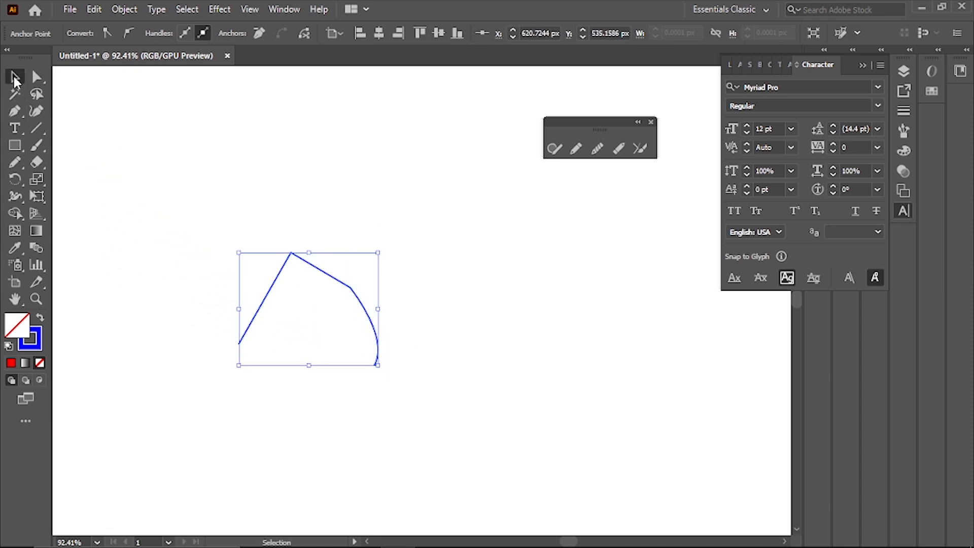
{"action": "left_click", "coordinate": [297, 212]}
Select the blue path and round off its two sharp corners with the Smooth tool
{"action": "scroll", "coordinate": [405, 350], "scroll_direction": "up", "scroll_amount": 8}
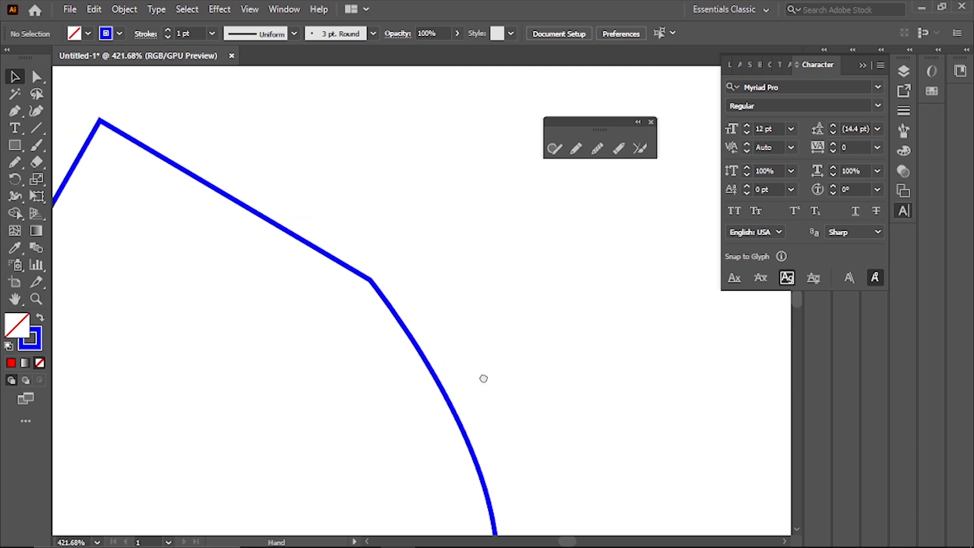
{"action": "left_click", "coordinate": [380, 294]}
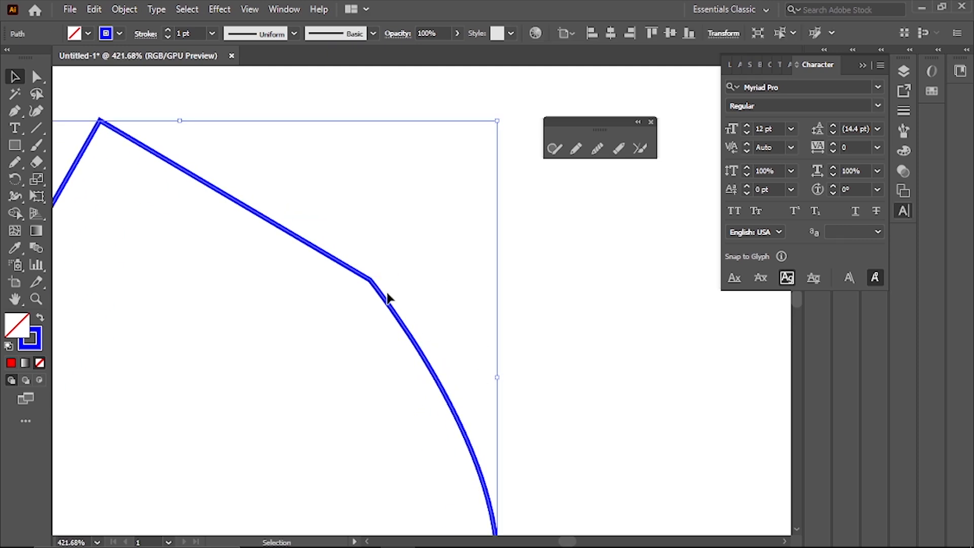
{"action": "left_click", "coordinate": [523, 315]}
{"action": "scroll", "coordinate": [424, 320], "scroll_direction": "up", "scroll_amount": 5}
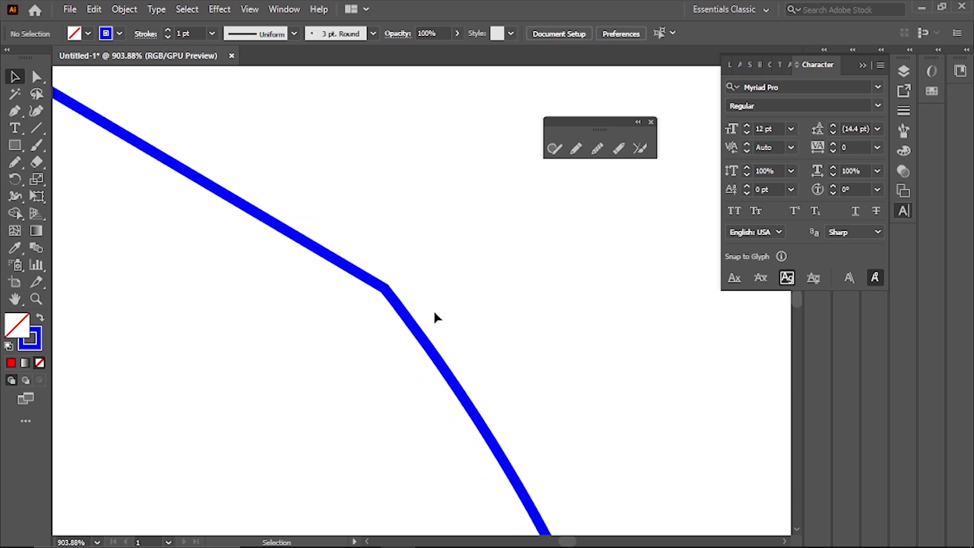
{"action": "left_click", "coordinate": [387, 297]}
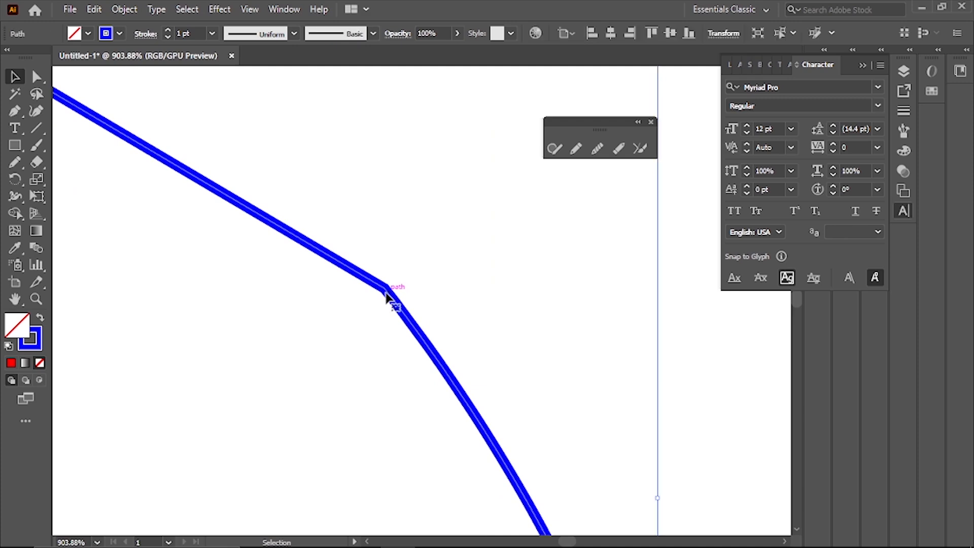
{"action": "left_click", "coordinate": [598, 149]}
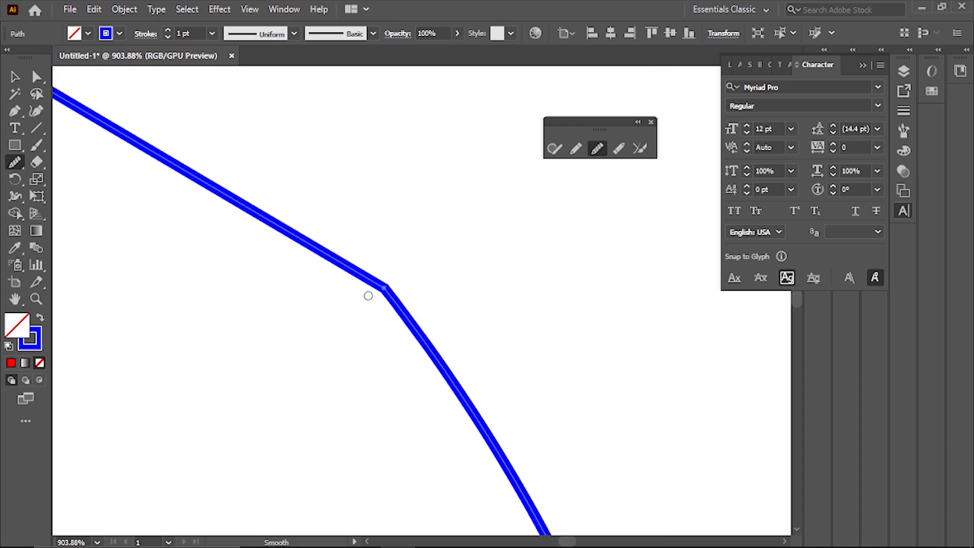
{"action": "mouse_move", "coordinate": [385, 282]}
{"action": "left_mouse_down"}
{"action": "mouse_move", "coordinate": [392, 310]}
{"action": "mouse_move", "coordinate": [374, 281]}
{"action": "mouse_move", "coordinate": [412, 308]}
{"action": "mouse_move", "coordinate": [389, 283]}
{"action": "mouse_move", "coordinate": [415, 322]}
{"action": "mouse_move", "coordinate": [378, 289]}
{"action": "mouse_move", "coordinate": [386, 283]}
{"action": "mouse_move", "coordinate": [343, 266]}
{"action": "mouse_move", "coordinate": [402, 319]}
{"action": "mouse_move", "coordinate": [389, 298]}
{"action": "mouse_move", "coordinate": [413, 308]}
{"action": "left_mouse_up"}
{"action": "left_click_drag", "start_coordinate": [477, 332], "coordinate": [301, 317]}
Undo the smoothing on both corners of the path
{"action": "key", "text": "ctrl+z"}
{"action": "key", "text": "ctrl+z"}
{"action": "key", "text": "ctrl+z"}
{"action": "key", "text": "ctrl+z"}
{"action": "key", "text": "ctrl+z"}
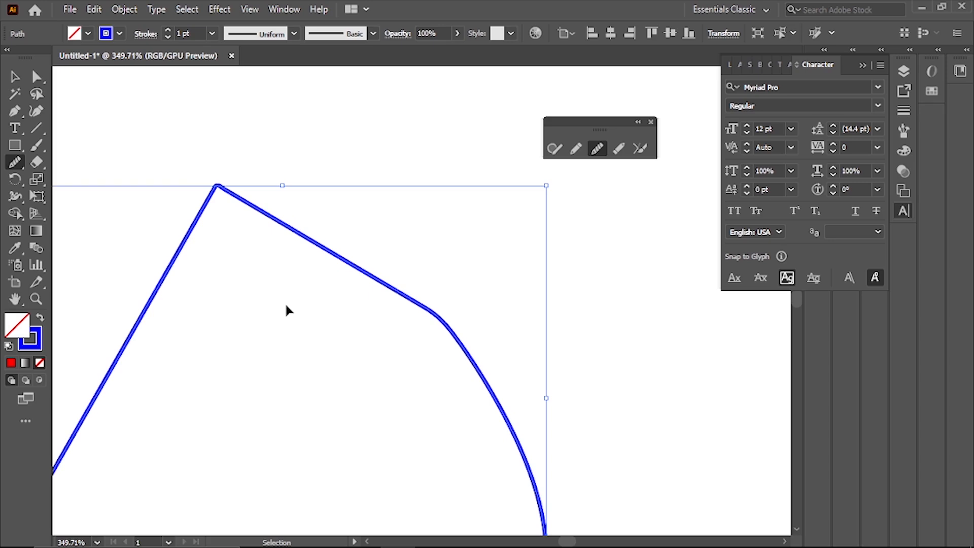
{"action": "key", "text": "ctrl+z"}
{"action": "key", "text": "ctrl+z"}
{"action": "key", "text": "ctrl+shift+z"}
{"action": "key", "text": "ctrl+shift+z"}
{"action": "left_click", "coordinate": [15, 77]}
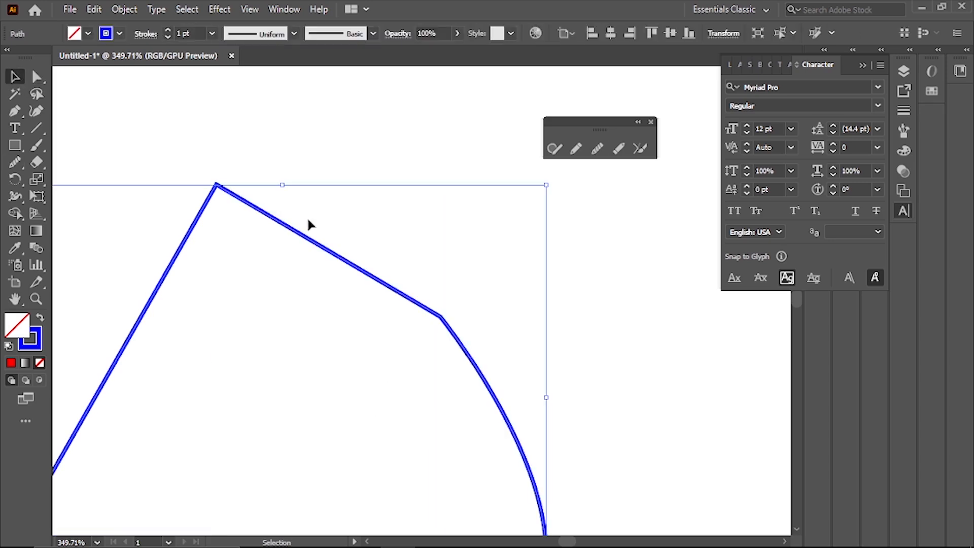
Smooth the corner between the path's straight and curved segments with the Smooth tool
{"action": "left_click_drag", "start_coordinate": [448, 316], "coordinate": [586, 151]}
{"action": "left_click", "coordinate": [597, 150]}
{"action": "left_click_drag", "start_coordinate": [415, 352], "coordinate": [386, 300]}
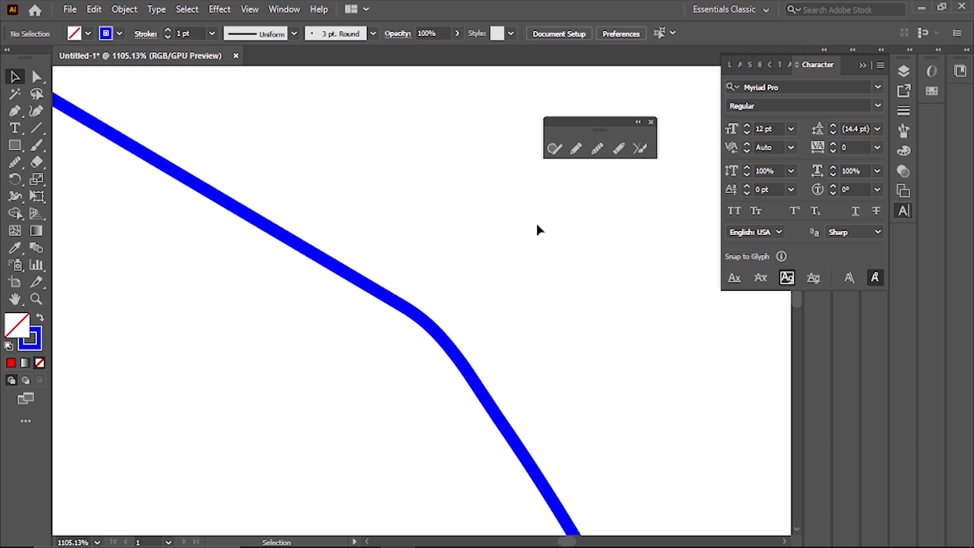
Select the blue path and split it at its sharp upper corner with the Path Eraser tool
{"action": "scroll", "coordinate": [370, 246], "scroll_direction": "down", "scroll_amount": 5}
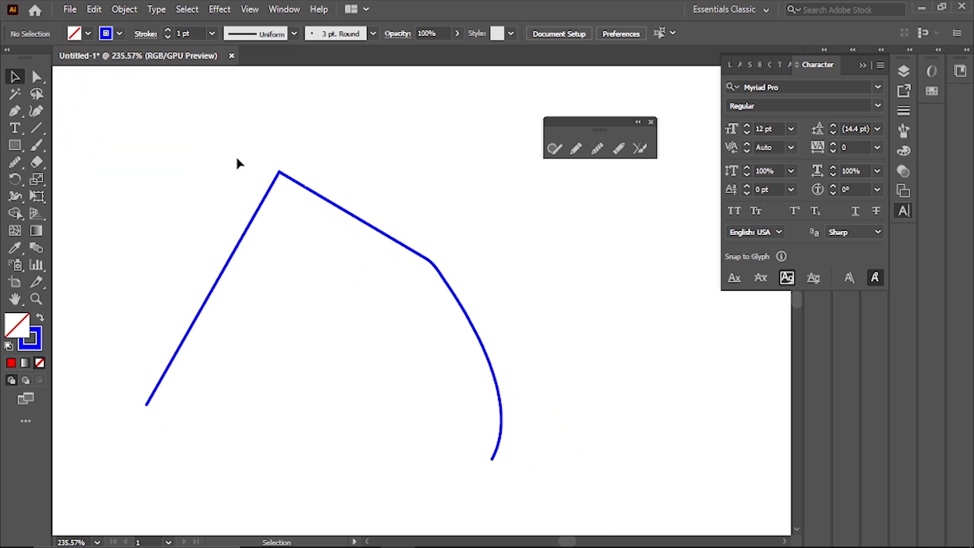
{"action": "left_click_drag", "start_coordinate": [237, 159], "coordinate": [333, 273]}
{"action": "left_click", "coordinate": [308, 265]}
{"action": "left_click_drag", "start_coordinate": [303, 135], "coordinate": [287, 194]}
{"action": "left_click_drag", "start_coordinate": [287, 194], "coordinate": [372, 291]}
{"action": "left_click_drag", "start_coordinate": [345, 264], "coordinate": [301, 265]}
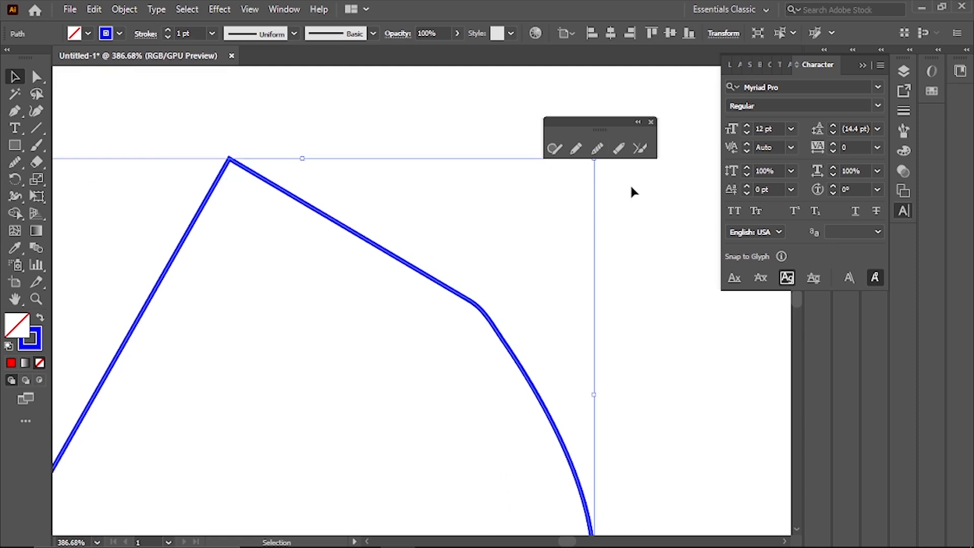
{"action": "left_click", "coordinate": [618, 153]}
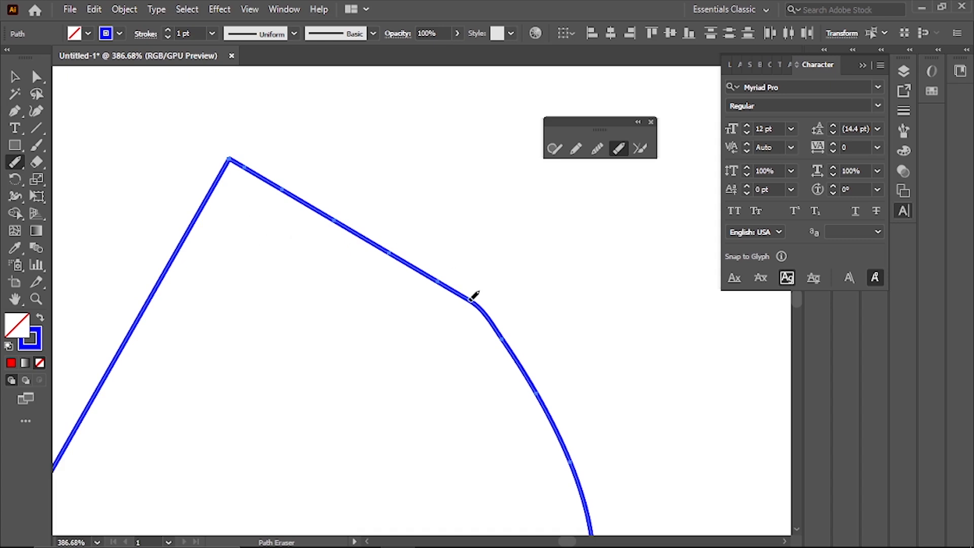
{"action": "left_click_drag", "start_coordinate": [248, 184], "coordinate": [469, 311]}
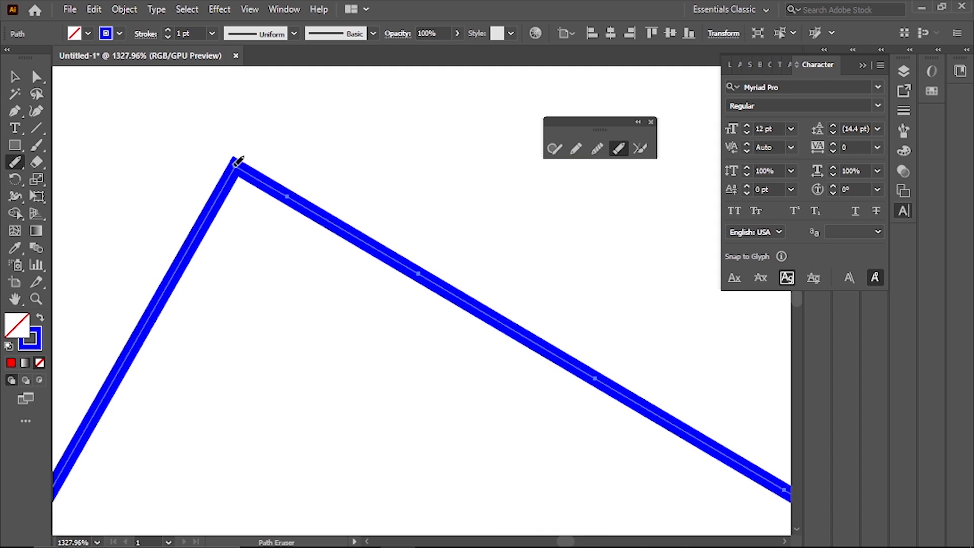
{"action": "left_click_drag", "start_coordinate": [332, 254], "coordinate": [260, 255]}
{"action": "left_click_drag", "start_coordinate": [503, 351], "coordinate": [310, 204]}
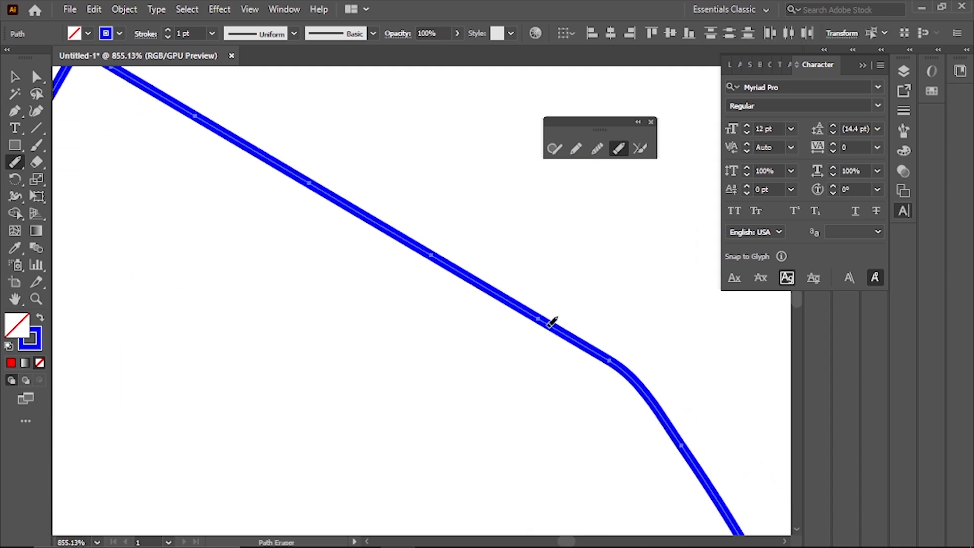
{"action": "left_click", "coordinate": [15, 76]}
{"action": "left_click", "coordinate": [365, 231]}
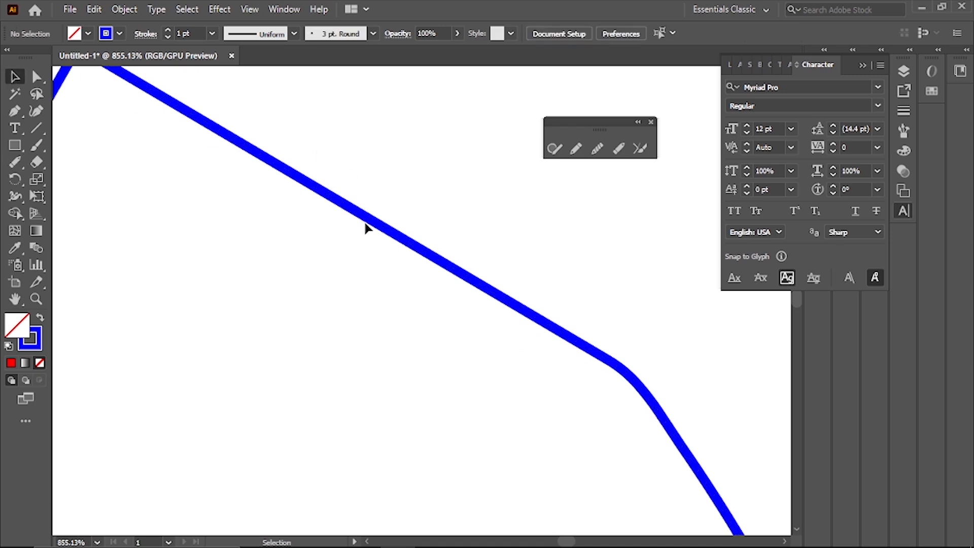
Select the sloping piece after the upper corner and cut it at an anchor point on its straight part with the Path Eraser tool
{"action": "left_click", "coordinate": [367, 222]}
{"action": "left_click_drag", "start_coordinate": [345, 292], "coordinate": [273, 228]}
{"action": "left_click_drag", "start_coordinate": [130, 105], "coordinate": [349, 228]}
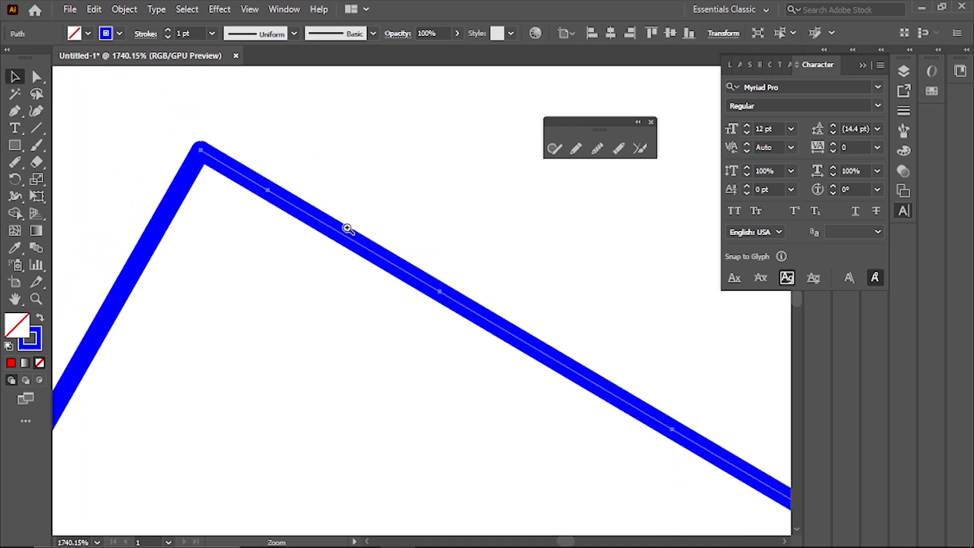
{"action": "left_click_drag", "start_coordinate": [224, 151], "coordinate": [585, 322]}
{"action": "left_click_drag", "start_coordinate": [490, 301], "coordinate": [205, 254]}
{"action": "left_click_drag", "start_coordinate": [504, 328], "coordinate": [299, 152]}
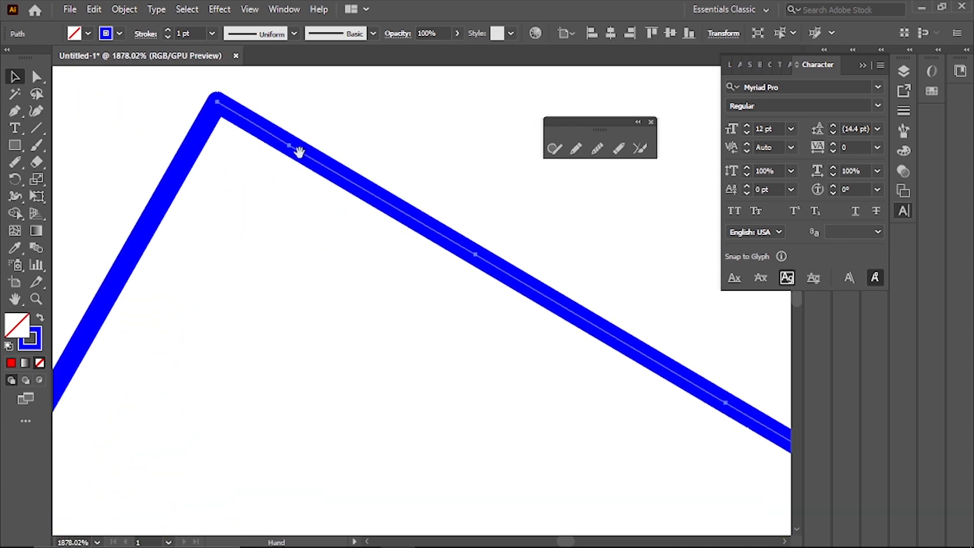
{"action": "left_click_drag", "start_coordinate": [544, 288], "coordinate": [337, 220]}
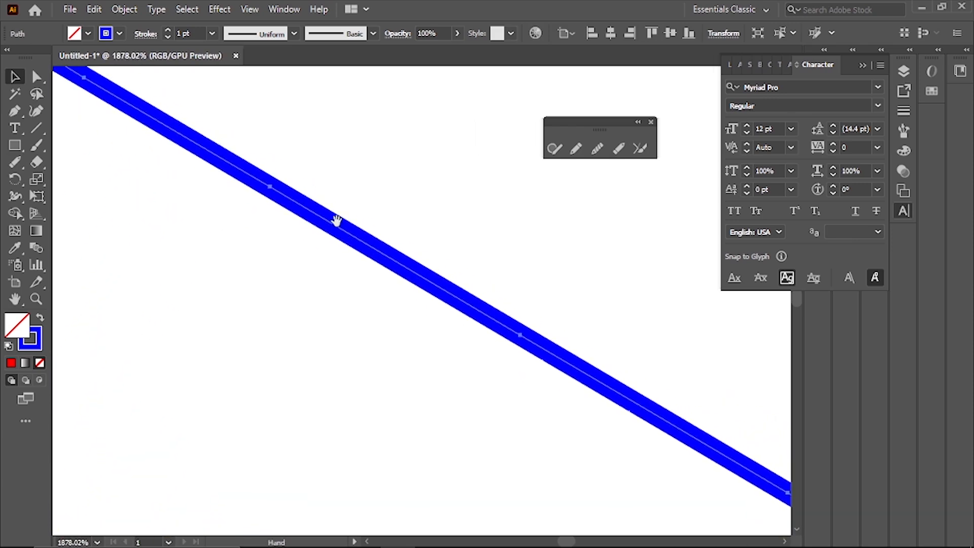
{"action": "left_click", "coordinate": [620, 150]}
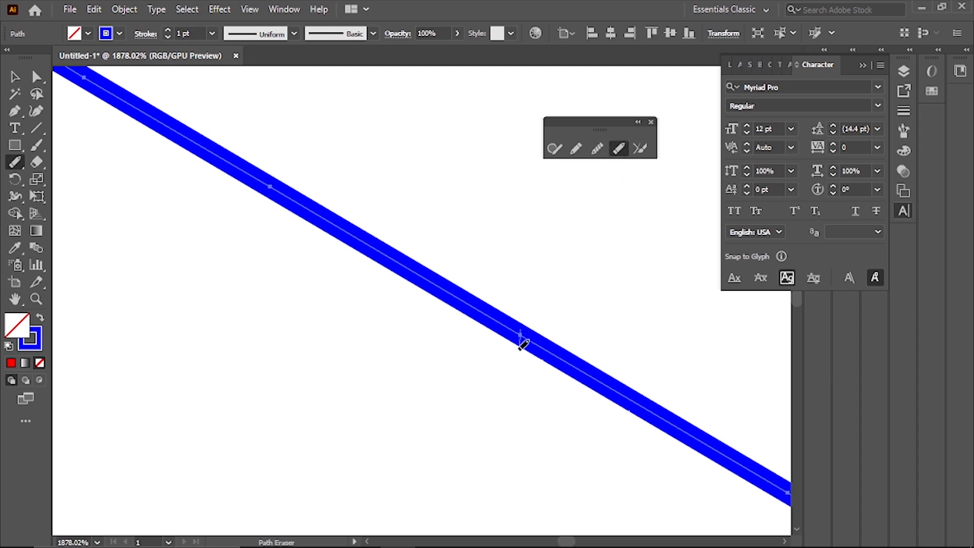
{"action": "left_click_drag", "start_coordinate": [523, 344], "coordinate": [536, 341]}
{"action": "left_click", "coordinate": [16, 78]}
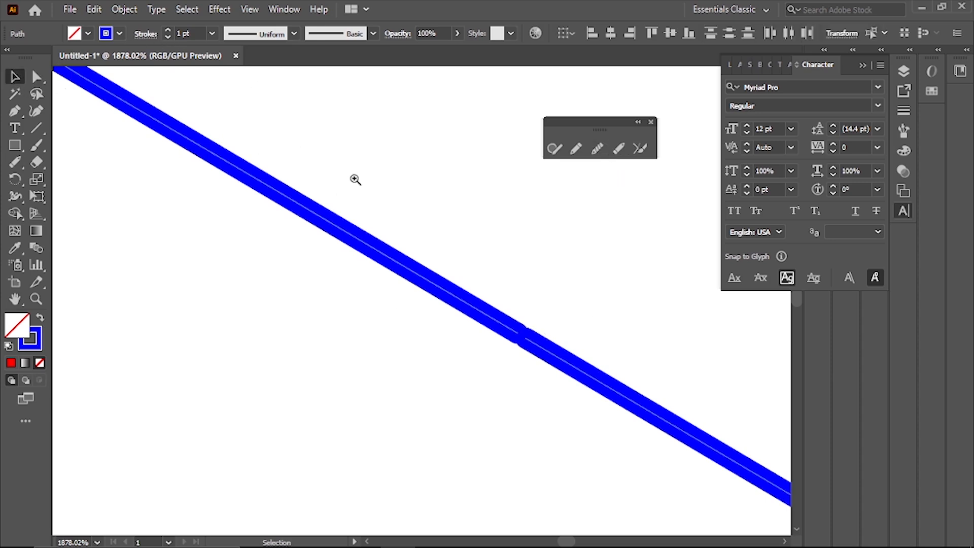
Move the short straight piece between the two cuts up and away from the rest of the path
{"action": "scroll", "coordinate": [406, 270], "scroll_direction": "down", "scroll_amount": 4}
{"action": "left_click", "coordinate": [425, 291]}
{"action": "left_click", "coordinate": [400, 226]}
{"action": "left_click_drag", "start_coordinate": [400, 226], "coordinate": [417, 181]}
{"action": "scroll", "coordinate": [441, 206], "scroll_direction": "down", "scroll_amount": 2}
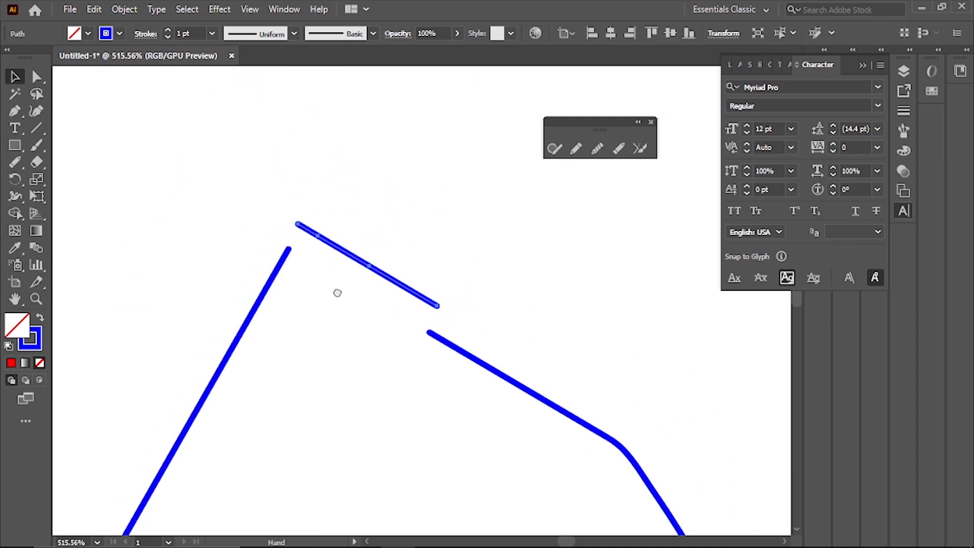
{"action": "left_click_drag", "start_coordinate": [395, 280], "coordinate": [456, 202]}
{"action": "scroll", "coordinate": [454, 295], "scroll_direction": "down", "scroll_amount": 2}
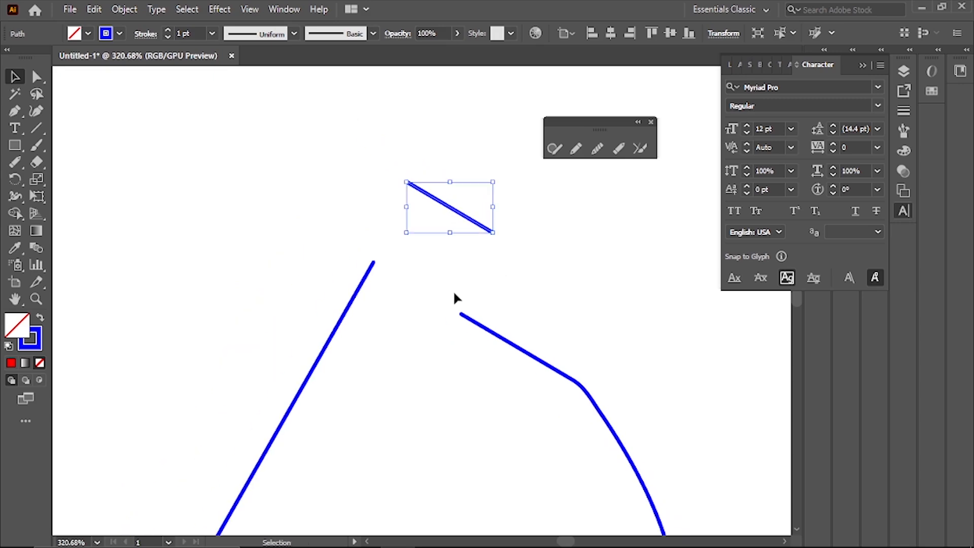
Select the long straight piece of the former path's left side and cut it at two points with the Path Eraser tool
{"action": "scroll", "coordinate": [439, 228], "scroll_direction": "up", "scroll_amount": 2}
{"action": "left_click_drag", "start_coordinate": [517, 305], "coordinate": [472, 264]}
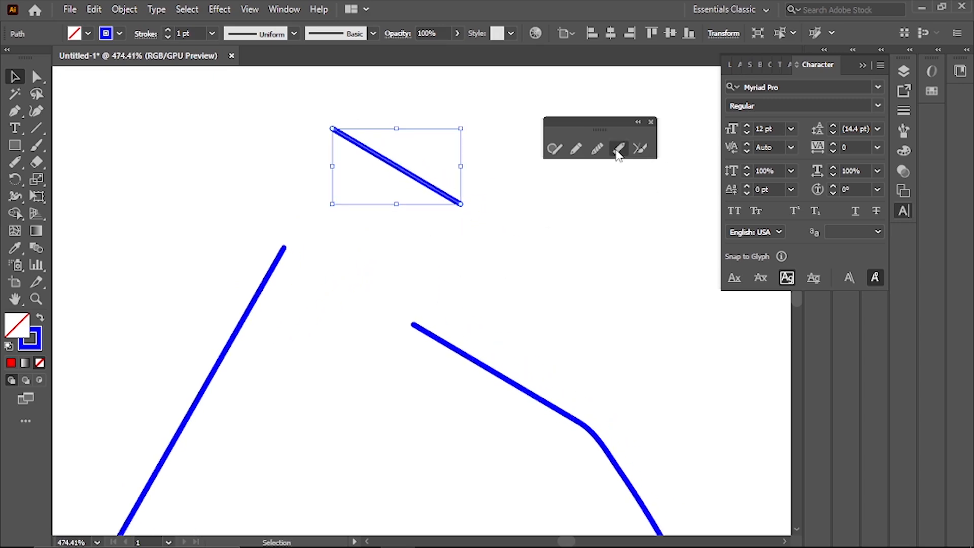
{"action": "left_click_drag", "start_coordinate": [305, 349], "coordinate": [408, 251]}
{"action": "left_click", "coordinate": [325, 260]}
{"action": "left_click_drag", "start_coordinate": [417, 350], "coordinate": [489, 249]}
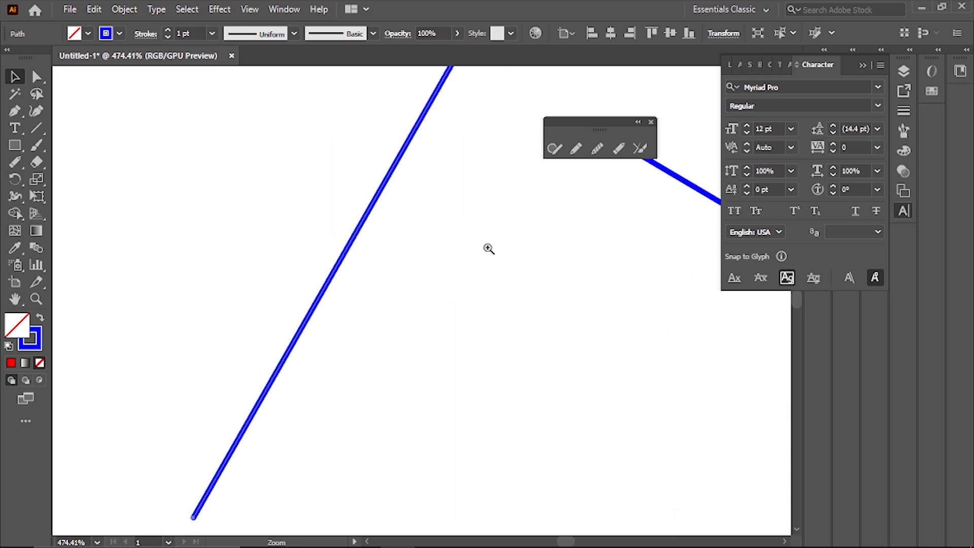
{"action": "scroll", "coordinate": [488, 248], "scroll_direction": "down", "scroll_amount": 2}
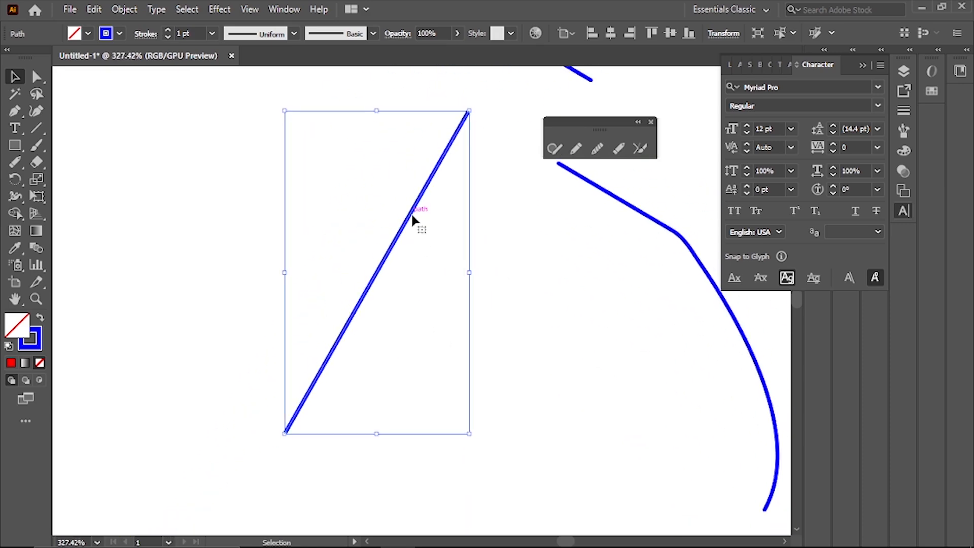
{"action": "left_click", "coordinate": [618, 148]}
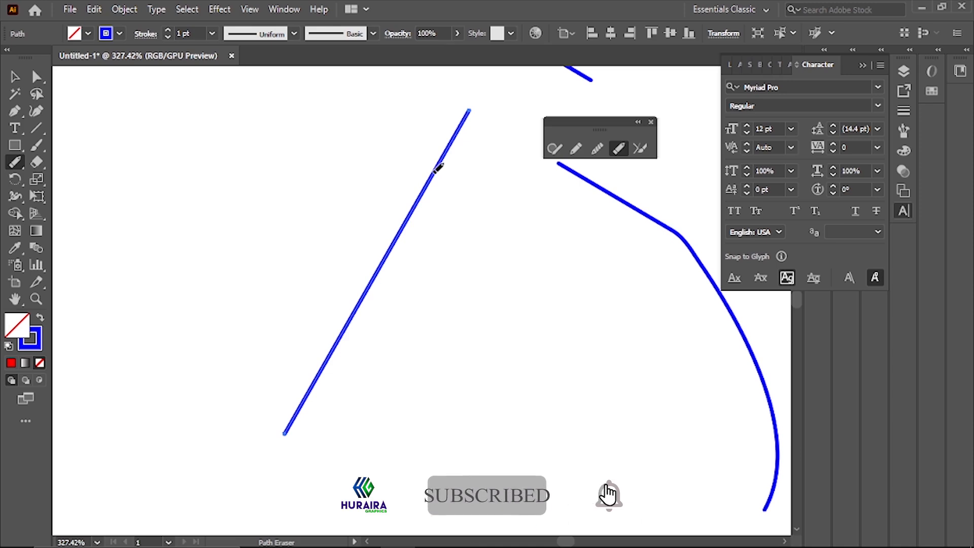
{"action": "left_click_drag", "start_coordinate": [431, 175], "coordinate": [458, 194]}
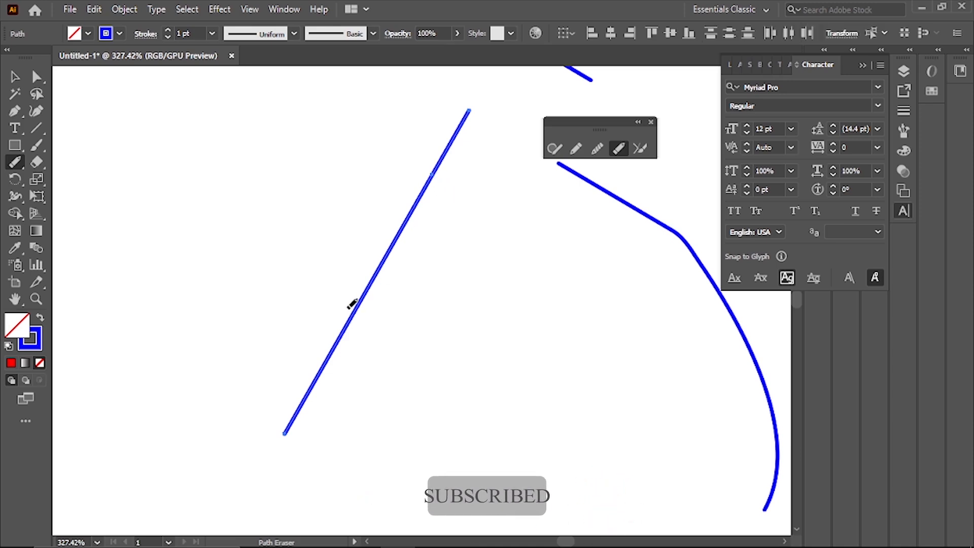
{"action": "left_click", "coordinate": [352, 312]}
Move the middle piece of the cut line about 21 px left and 8 px up, and deselect it
{"action": "left_click", "coordinate": [16, 77]}
{"action": "left_click_drag", "start_coordinate": [354, 211], "coordinate": [420, 283]}
{"action": "left_click_drag", "start_coordinate": [391, 252], "coordinate": [320, 226]}
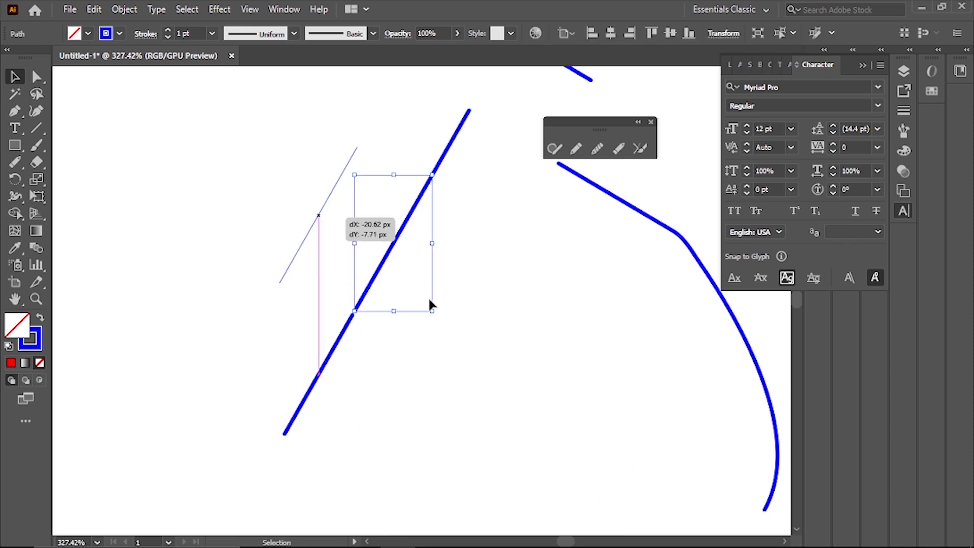
{"action": "left_click", "coordinate": [367, 273]}
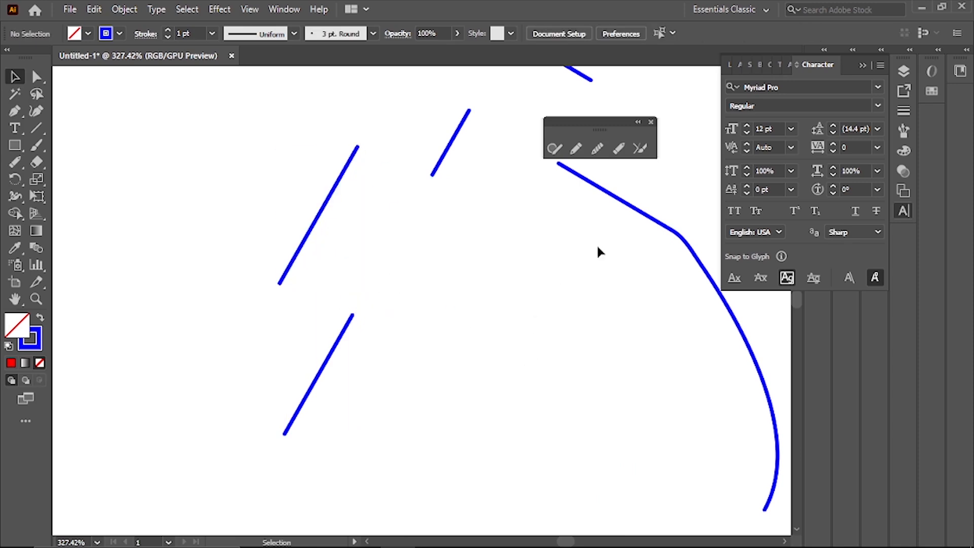
Delete all the path pieces from the artboard
{"action": "left_click_drag", "start_coordinate": [599, 252], "coordinate": [428, 290]}
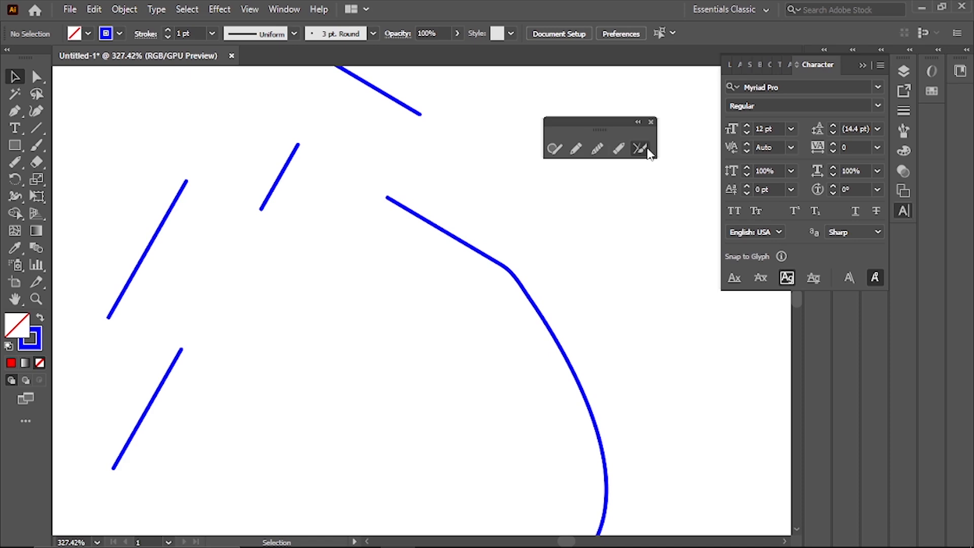
{"action": "scroll", "coordinate": [434, 319], "scroll_direction": "down", "scroll_amount": 3}
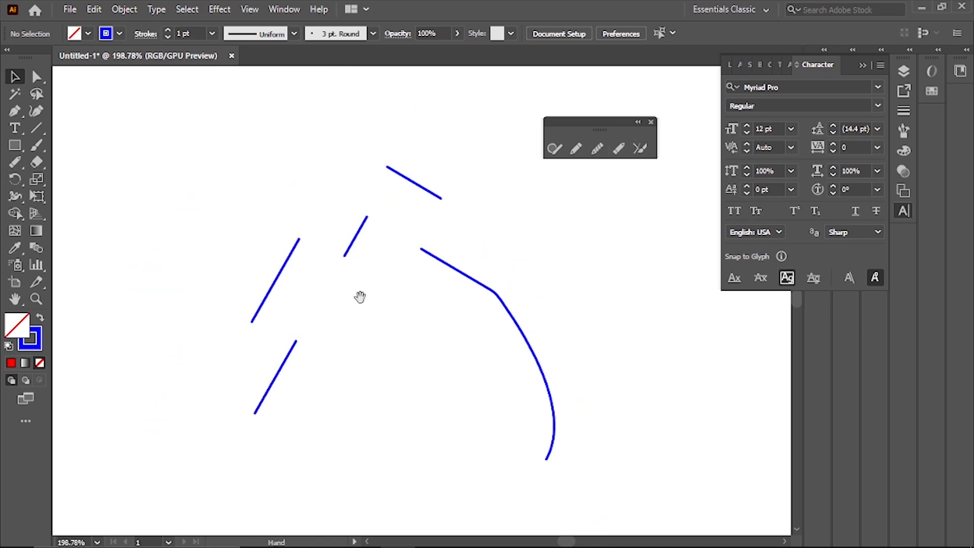
{"action": "key", "text": "ctrl+a"}
{"action": "key", "text": "Delete"}
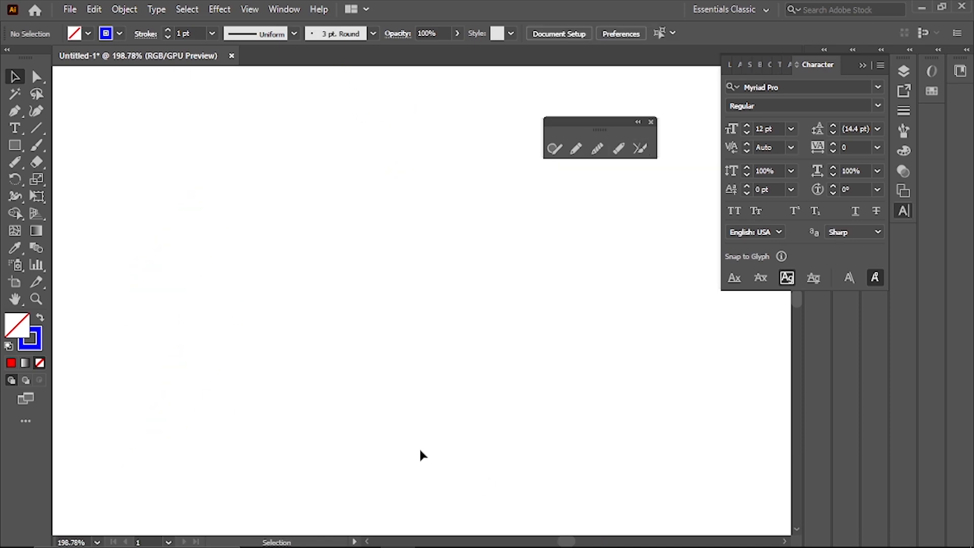
Draw two separate straight lines with the Pen tool, one diagonal and one nearly vertical, with a small gap between their upper ends
{"action": "left_click", "coordinate": [15, 112]}
{"action": "left_click", "coordinate": [292, 310]}
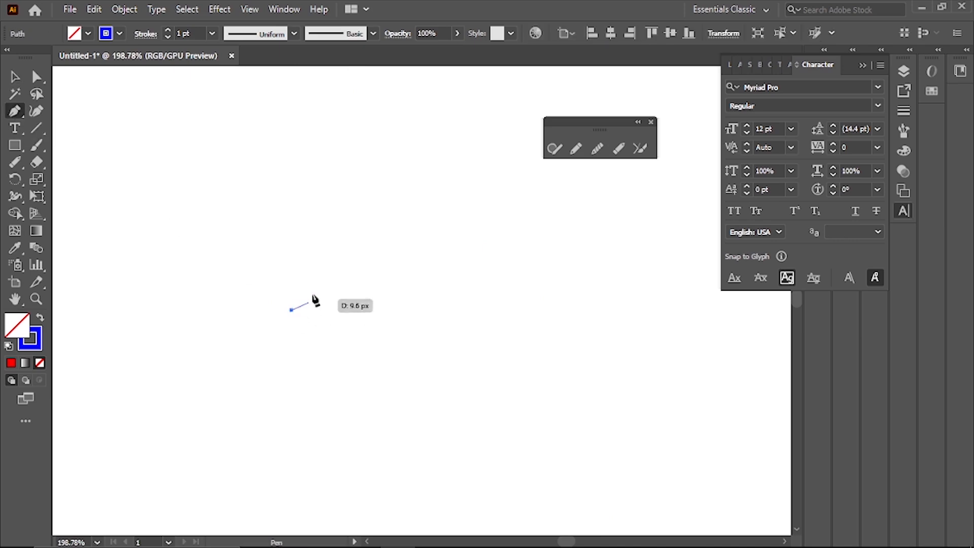
{"action": "left_click", "coordinate": [335, 259]}
{"action": "key", "text": "Escape"}
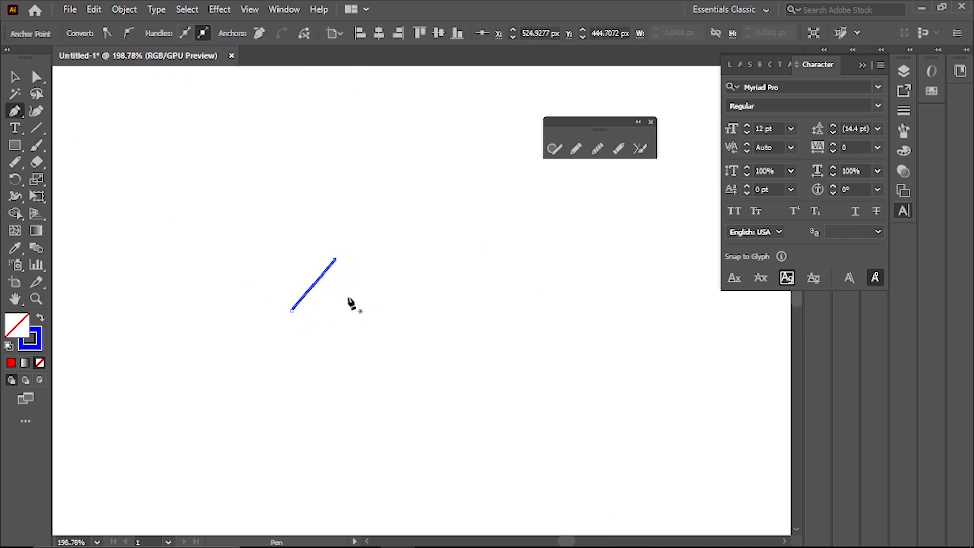
{"action": "left_click", "coordinate": [341, 262]}
{"action": "left_click", "coordinate": [347, 322]}
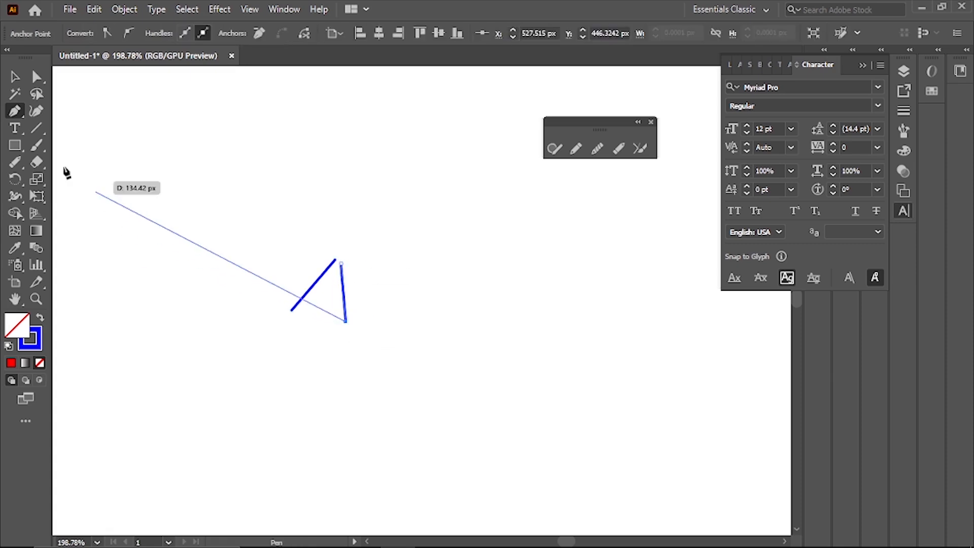
Select both lines and connect their upper ends with the Join command
{"action": "left_click", "coordinate": [14, 77]}
{"action": "left_click_drag", "start_coordinate": [322, 280], "coordinate": [585, 401]}
{"action": "left_click_drag", "start_coordinate": [471, 331], "coordinate": [454, 381]}
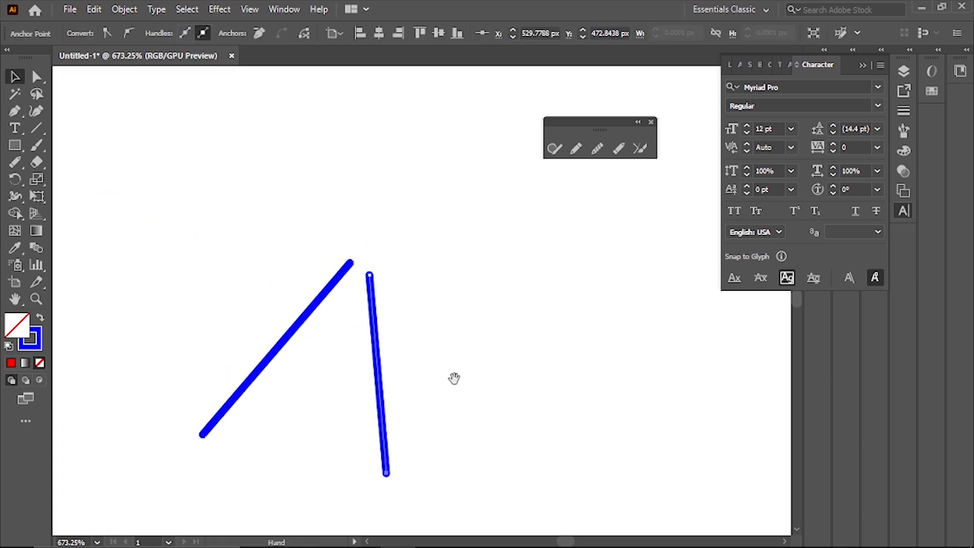
{"action": "left_click_drag", "start_coordinate": [440, 333], "coordinate": [489, 387]}
{"action": "left_click_drag", "start_coordinate": [248, 211], "coordinate": [409, 328]}
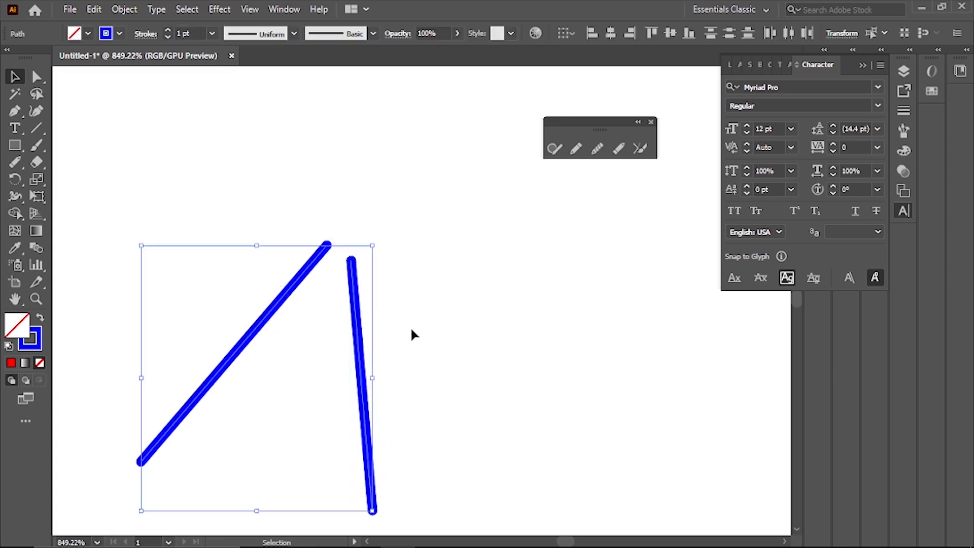
{"action": "key", "text": "ctrl+j"}
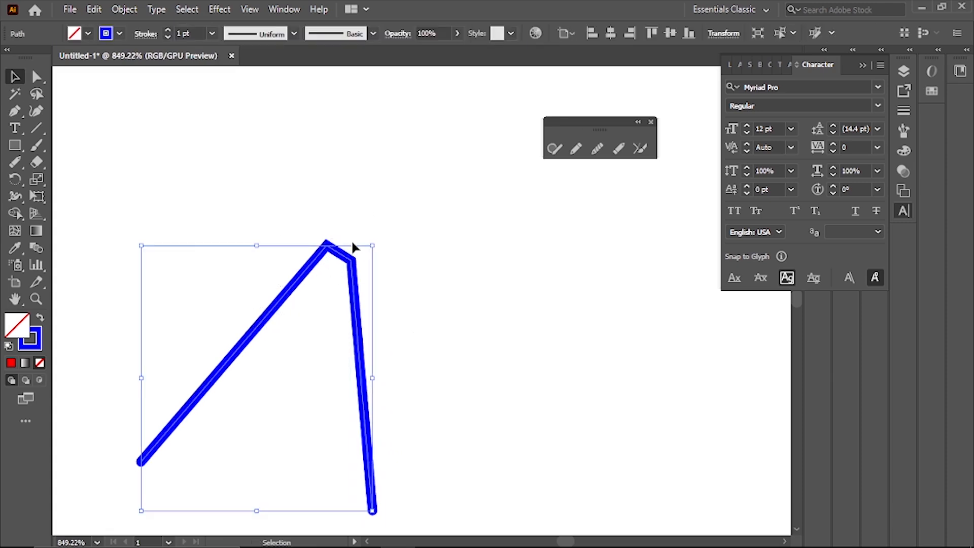
Check the anchor points of the joined path with Direct Selection, and undo the join between the two lines
{"action": "key", "text": "a"}
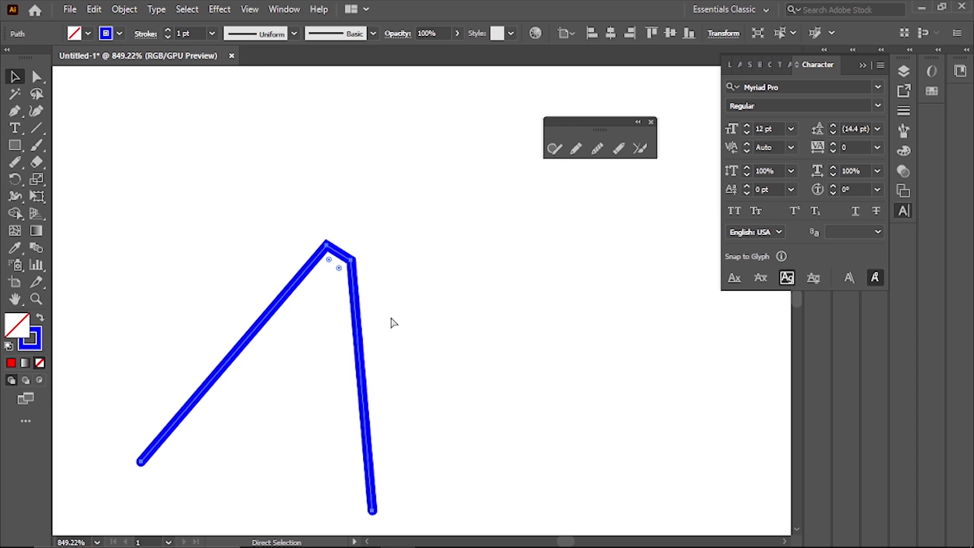
{"action": "key", "text": "v"}
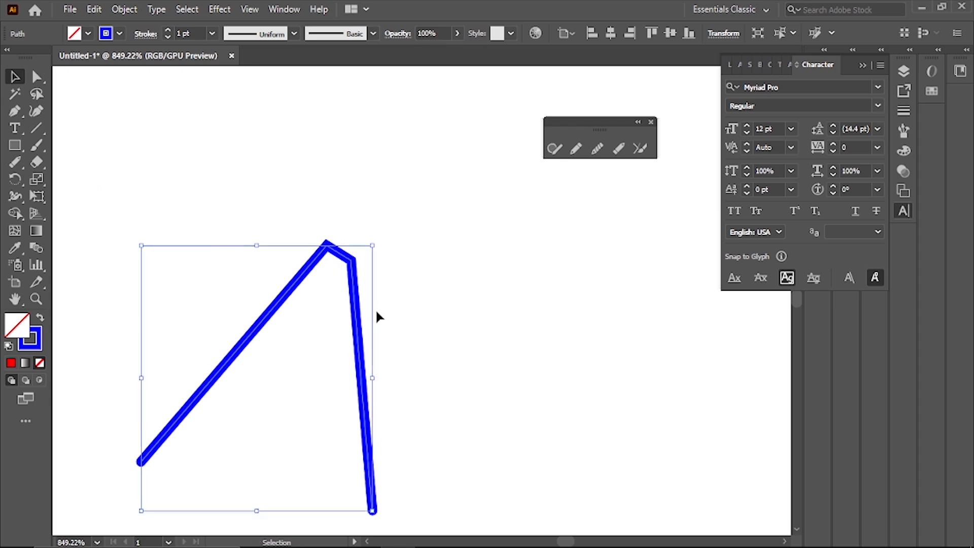
{"action": "key", "text": "a"}
{"action": "key", "text": "v"}
{"action": "key", "text": "a"}
{"action": "key", "text": "ctrl+z"}
{"action": "key", "text": "v"}
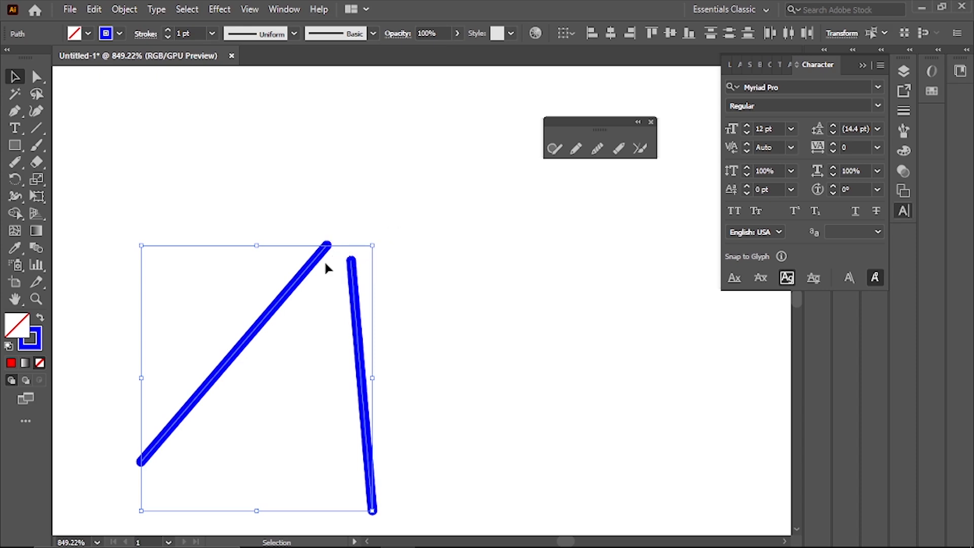
Connect the upper ends of the two lines into one sharp corner with the Join tool, and deselect the path
{"action": "left_click", "coordinate": [640, 149]}
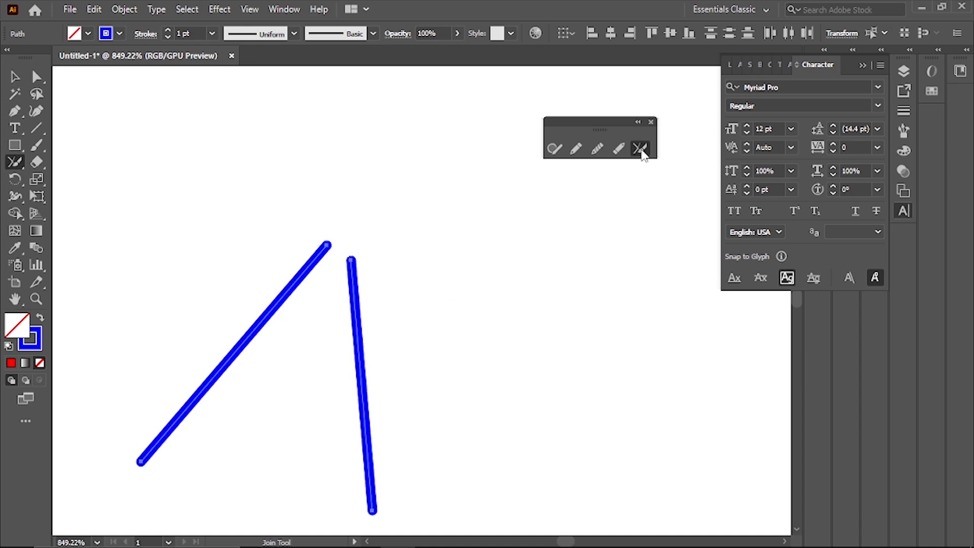
{"action": "scroll", "coordinate": [312, 256], "scroll_direction": "up", "scroll_amount": 2, "text": "alt"}
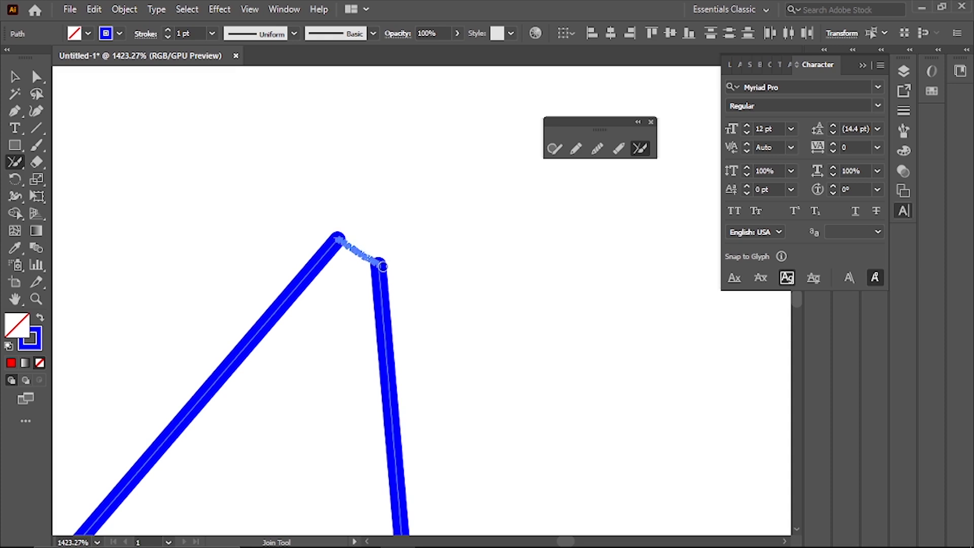
{"action": "left_click_drag", "start_coordinate": [382, 266], "coordinate": [381, 263]}
{"action": "scroll", "coordinate": [380, 263], "scroll_direction": "down", "scroll_amount": 3, "text": "alt"}
{"action": "key", "text": "v"}
{"action": "scroll", "coordinate": [391, 157], "scroll_direction": "up", "scroll_amount": 4, "text": "alt"}
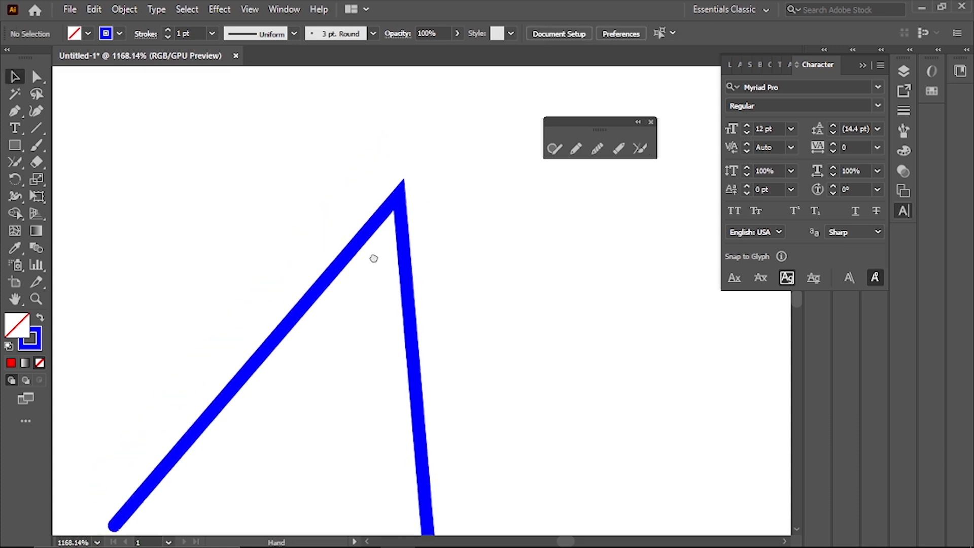
Examine the sharp corner of the joined path up close, with the path selected
{"action": "left_click_drag", "start_coordinate": [435, 326], "coordinate": [426, 332]}
{"action": "left_click_drag", "start_coordinate": [452, 386], "coordinate": [435, 200]}
{"action": "left_click_drag", "start_coordinate": [412, 398], "coordinate": [454, 412]}
{"action": "left_click_drag", "start_coordinate": [457, 399], "coordinate": [431, 308]}
{"action": "left_click_drag", "start_coordinate": [361, 369], "coordinate": [637, 441]}
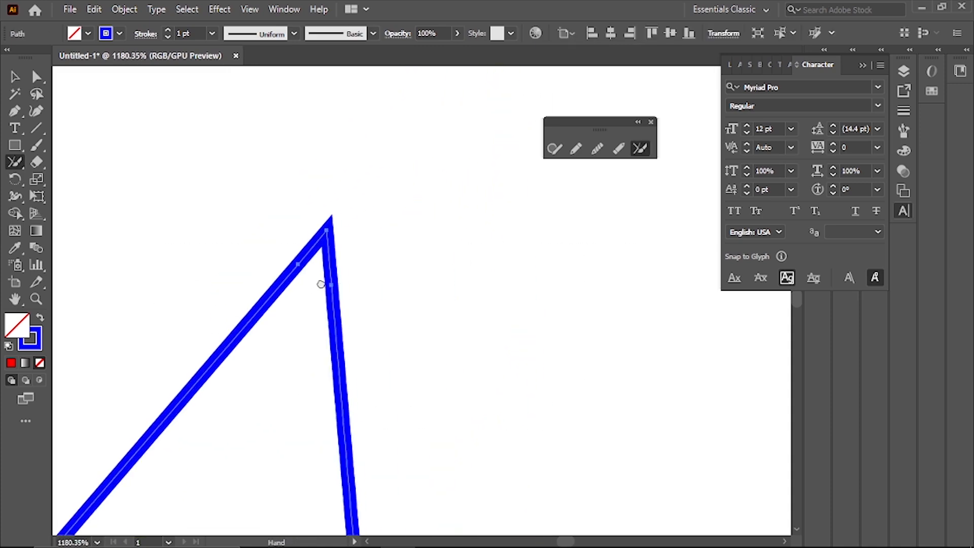
{"action": "left_click", "coordinate": [11, 72]}
{"action": "left_click_drag", "start_coordinate": [234, 231], "coordinate": [219, 279]}
{"action": "left_click_drag", "start_coordinate": [258, 245], "coordinate": [504, 376]}
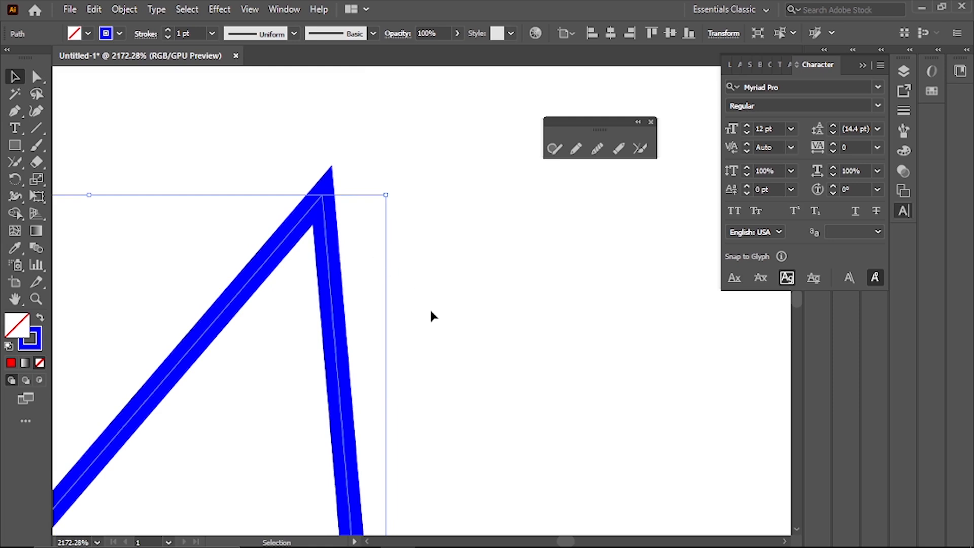
{"action": "left_click_drag", "start_coordinate": [437, 337], "coordinate": [328, 332]}
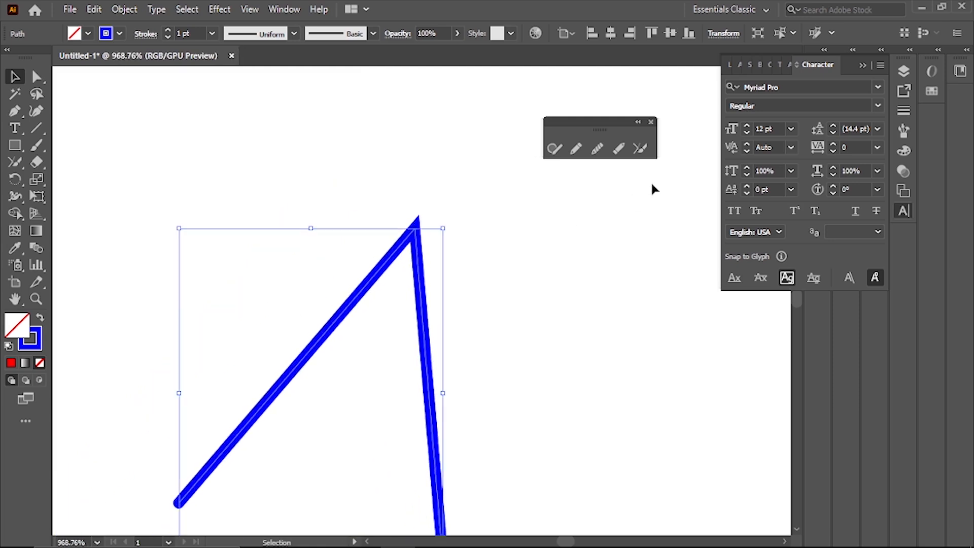
Delete the joined blue path from the artboard
{"action": "scroll", "coordinate": [350, 345], "scroll_direction": "down", "scroll_amount": 3}
{"action": "scroll", "coordinate": [350, 346], "scroll_direction": "down", "scroll_amount": 1}
{"action": "left_click", "coordinate": [18, 158]}
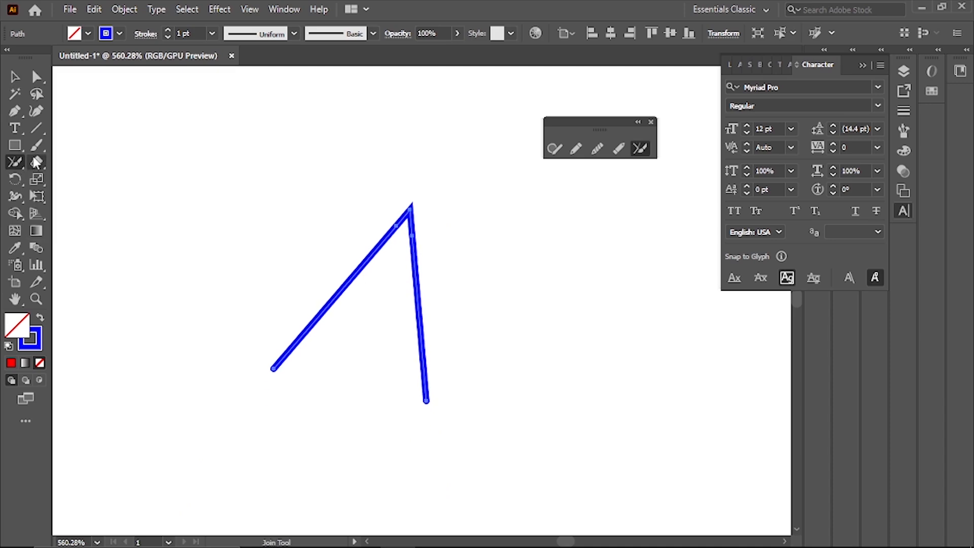
{"action": "left_click", "coordinate": [36, 163]}
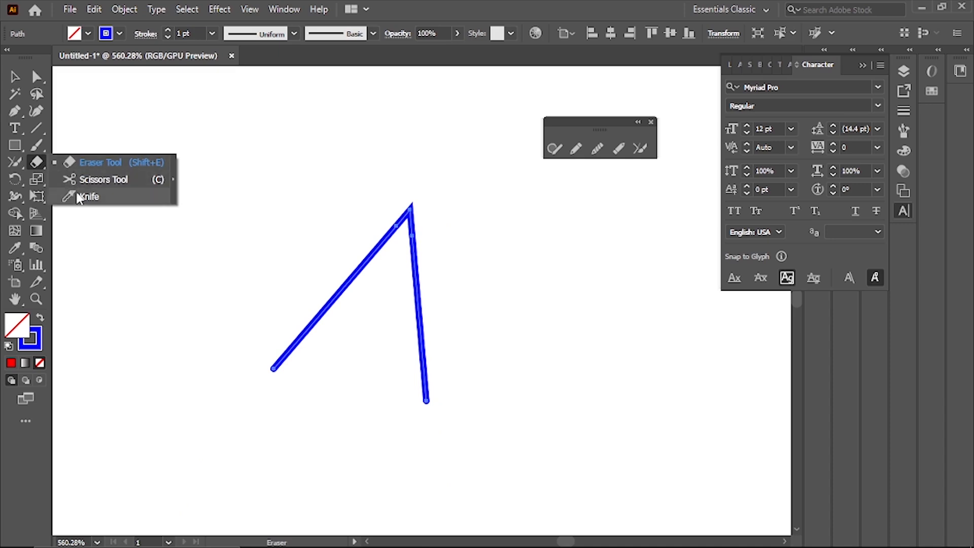
{"action": "key", "text": "v"}
{"action": "scroll", "coordinate": [335, 280], "scroll_direction": "down", "scroll_amount": 4}
{"action": "key", "text": "Delete"}
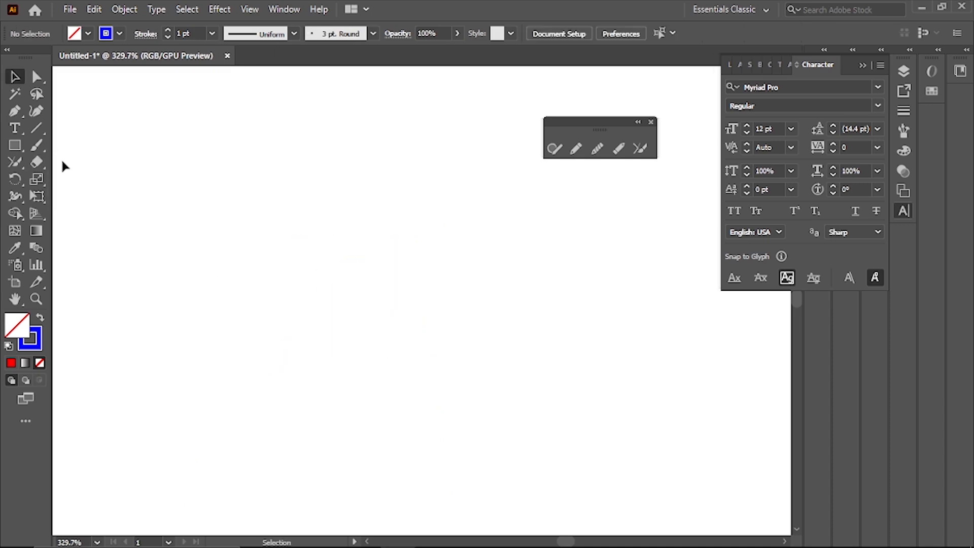
Draw a wide rectangle and swap its fill and stroke so it is solid blue without an outline
{"action": "left_click", "coordinate": [36, 162]}
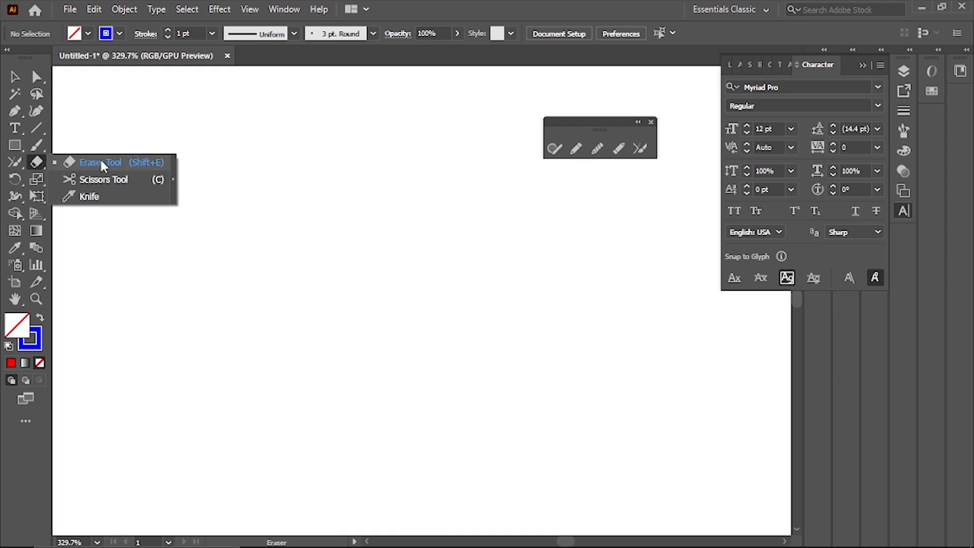
{"action": "left_click", "coordinate": [18, 144]}
{"action": "left_click_drag", "start_coordinate": [237, 121], "coordinate": [457, 238]}
{"action": "left_click", "coordinate": [15, 77]}
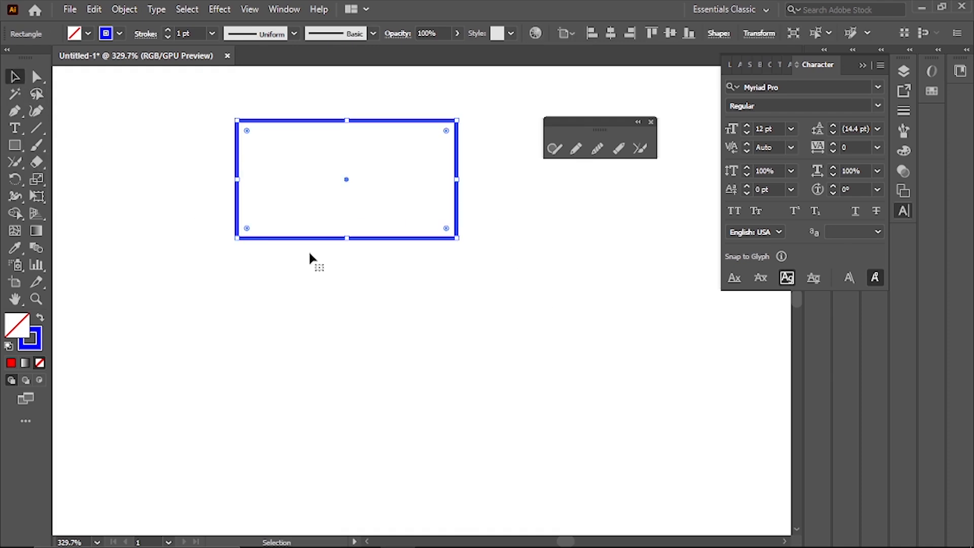
{"action": "left_click", "coordinate": [40, 319]}
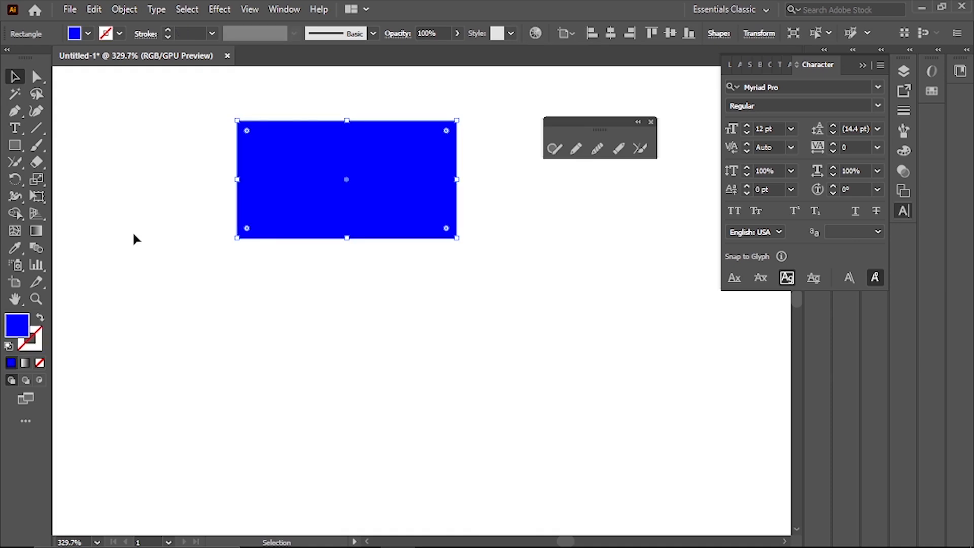
Close the floating Shaper tool group and collapse the Character panel to clear the space around the rectangle
{"action": "scroll", "coordinate": [262, 221], "scroll_direction": "up", "scroll_amount": 3}
{"action": "left_click_drag", "start_coordinate": [374, 289], "coordinate": [318, 397]}
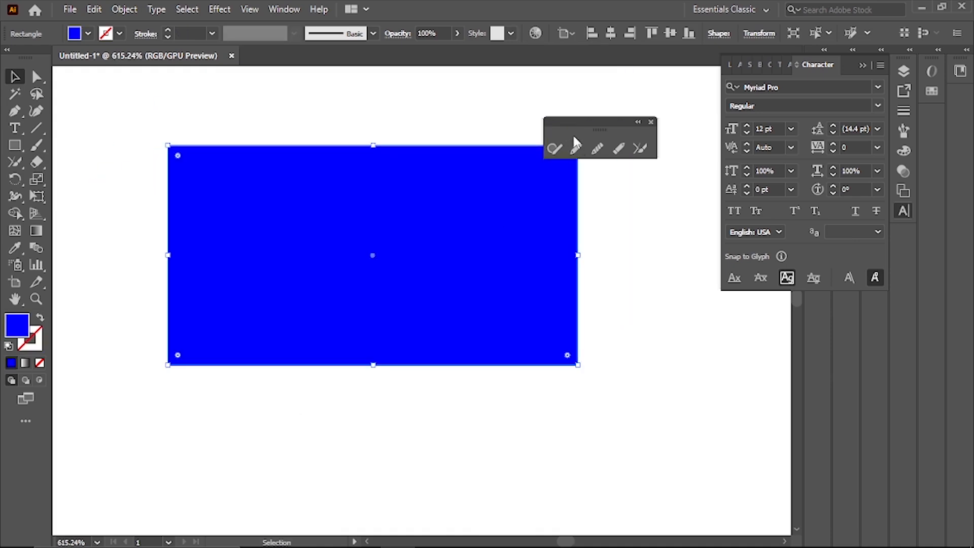
{"action": "left_click", "coordinate": [652, 123]}
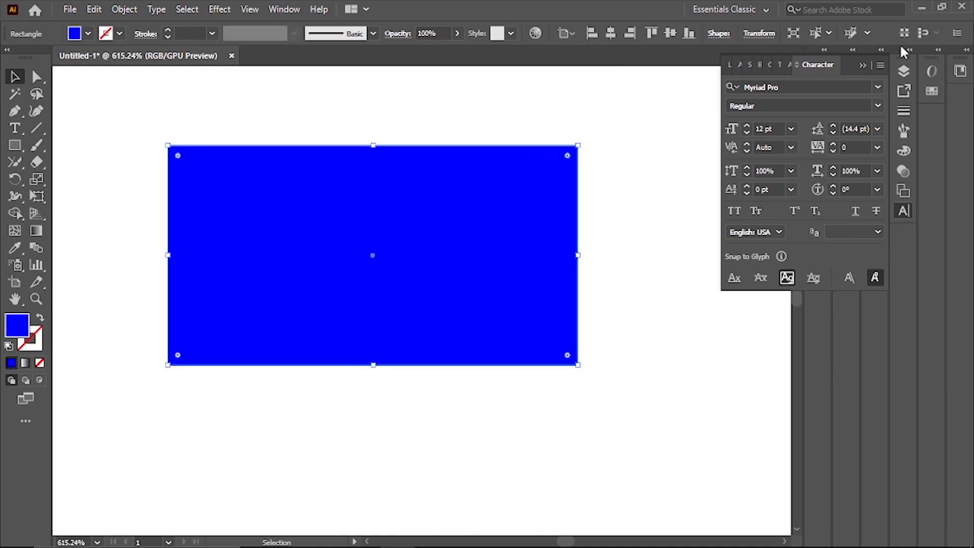
{"action": "left_click", "coordinate": [862, 66]}
{"action": "left_click_drag", "start_coordinate": [364, 251], "coordinate": [390, 227]}
{"action": "left_click_drag", "start_coordinate": [117, 146], "coordinate": [427, 400]}
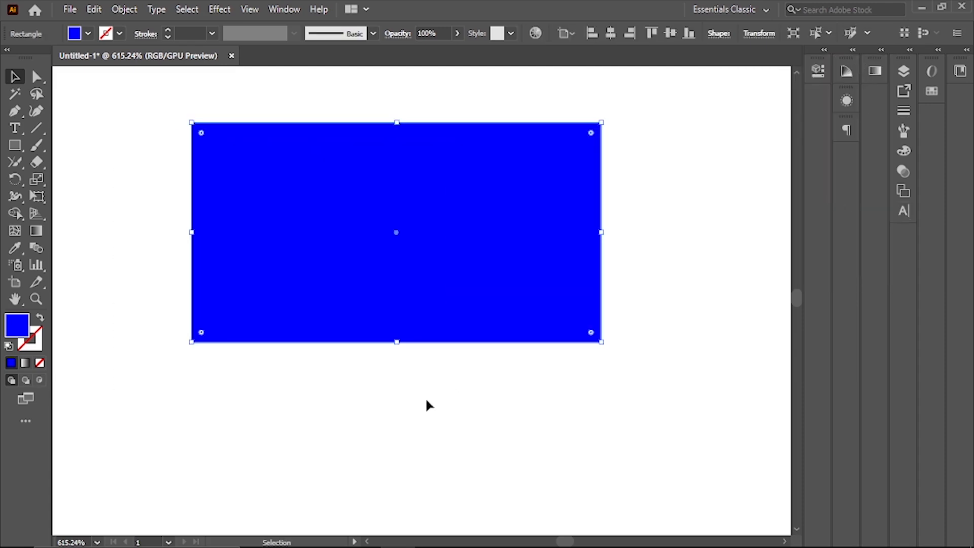
Choose the Eraser tool and reduce its brush to a small circle, much narrower than the blue rectangle
{"action": "left_click", "coordinate": [36, 162]}
{"action": "scroll", "coordinate": [446, 327], "scroll_direction": "down", "scroll_amount": 3}
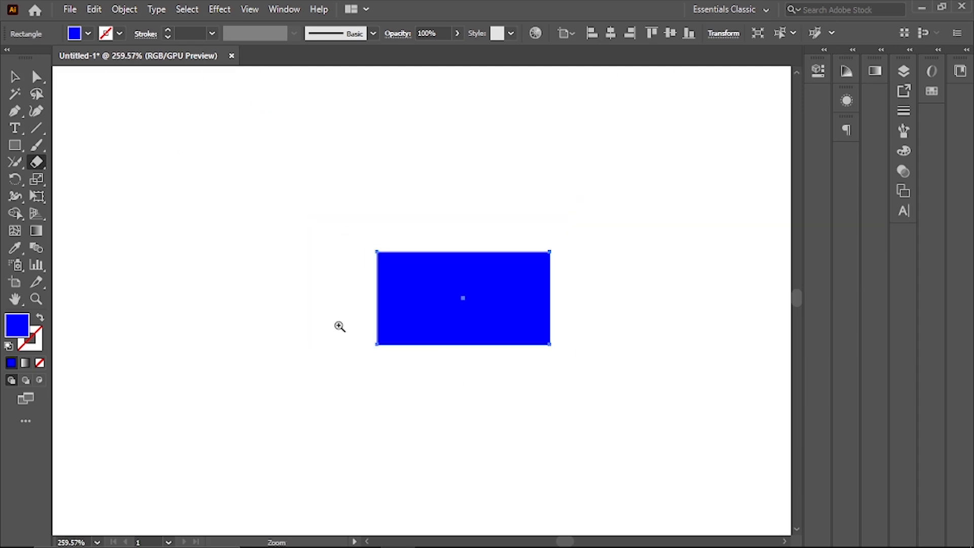
{"action": "key", "text": "bracketleft"}
{"action": "key", "text": "bracketleft"}
{"action": "key", "text": "bracketleft"}
{"action": "key", "text": "bracketleft"}
{"action": "key", "text": "bracketleft"}
{"action": "key", "text": "bracketleft"}
{"action": "key", "text": "bracketleft"}
{"action": "key", "text": "bracketleft"}
{"action": "key", "text": "bracketleft"}
{"action": "key", "text": "bracketleft"}
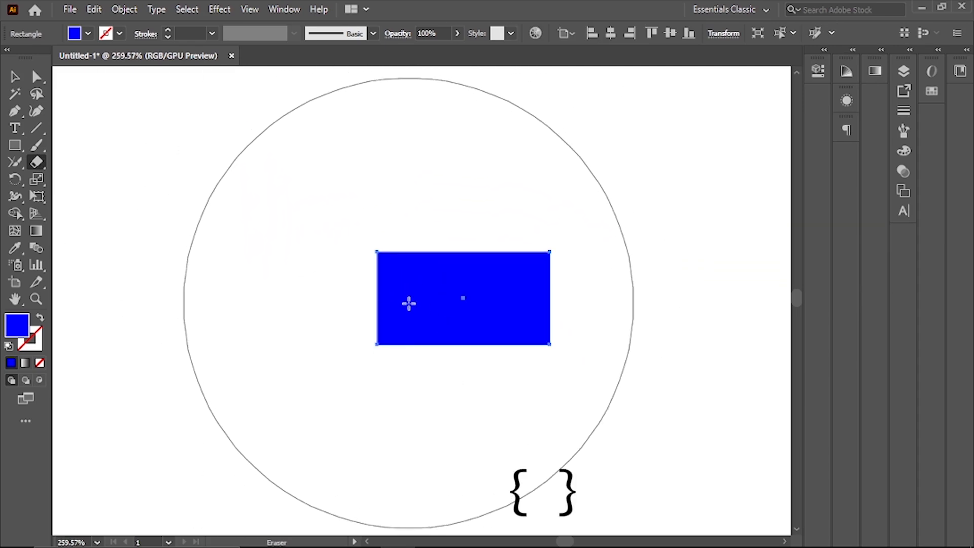
{"action": "key", "text": "bracketleft"}
{"action": "key", "text": "bracketleft"}
{"action": "key", "text": "bracketleft"}
{"action": "key", "text": "bracketleft"}
{"action": "key", "text": "bracketleft"}
{"action": "key", "text": "bracketleft"}
{"action": "key", "text": "bracketleft"}
{"action": "key", "text": "bracketleft"}
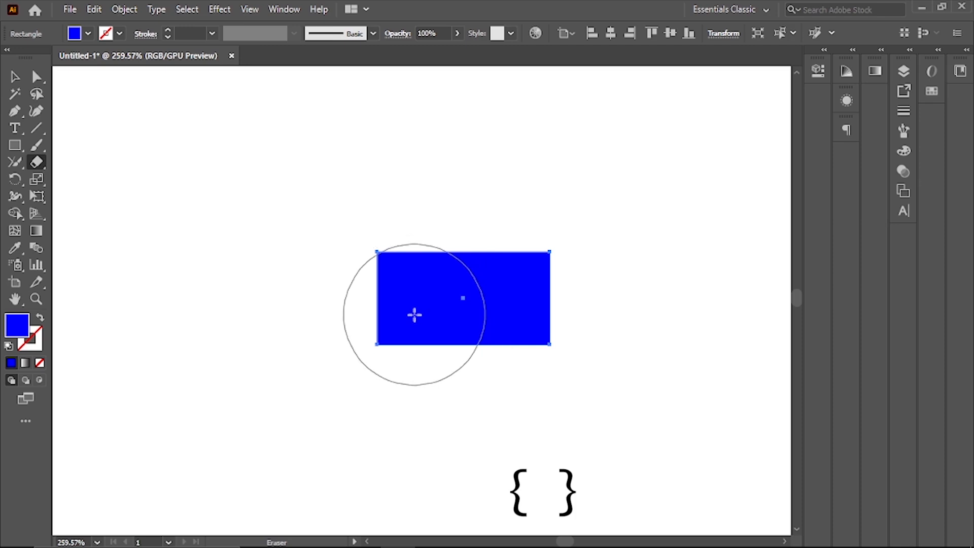
{"action": "key", "text": "bracketleft"}
{"action": "key", "text": "bracketleft"}
{"action": "key", "text": "bracketleft"}
{"action": "key", "text": "bracketleft"}
{"action": "key", "text": "bracketleft"}
{"action": "key", "text": "bracketleft"}
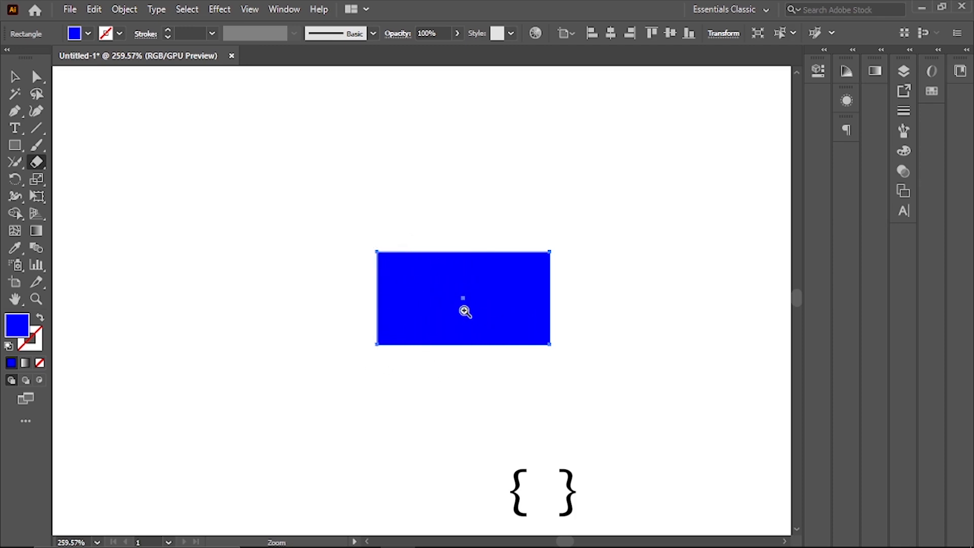
{"action": "scroll", "coordinate": [463, 311], "scroll_direction": "up", "scroll_amount": 2}
{"action": "left_click_drag", "start_coordinate": [555, 353], "coordinate": [487, 343]}
{"action": "scroll", "coordinate": [466, 320], "scroll_direction": "up", "scroll_amount": 2}
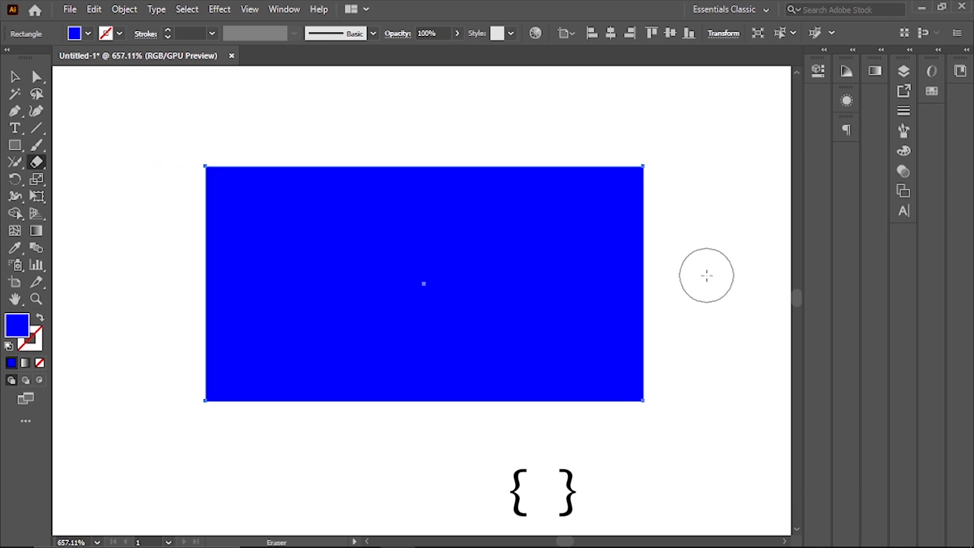
{"action": "key", "text": "bracketleft"}
{"action": "key", "text": "bracketleft"}
{"action": "key", "text": "bracketleft"}
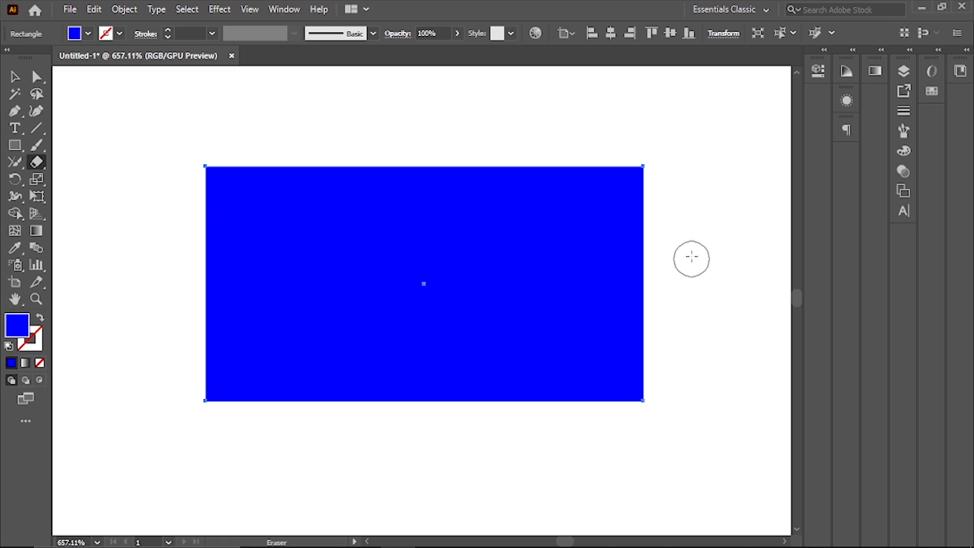
Erase a wavy band across the middle of the blue rectangle from one side to the other
{"action": "left_click_drag", "start_coordinate": [654, 270], "coordinate": [141, 322]}
{"action": "scroll", "coordinate": [430, 324], "scroll_direction": "down", "scroll_amount": 1}
{"action": "left_click", "coordinate": [431, 324]}
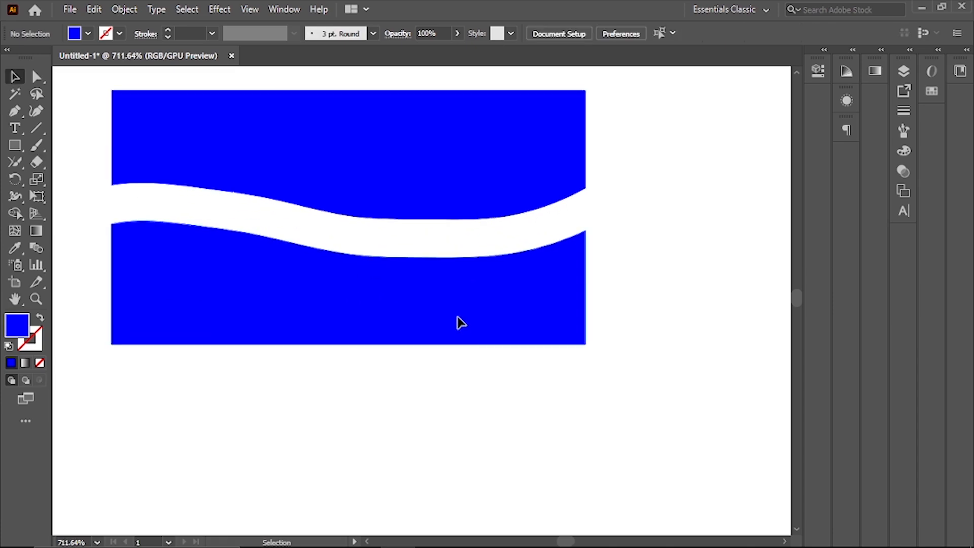
Check the two pieces of the erased rectangle and examine the cut edges up close
{"action": "left_click", "coordinate": [462, 325]}
{"action": "left_click", "coordinate": [627, 321]}
{"action": "key", "text": "ctrl+space"}
{"action": "left_click_drag", "start_coordinate": [331, 254], "coordinate": [443, 348]}
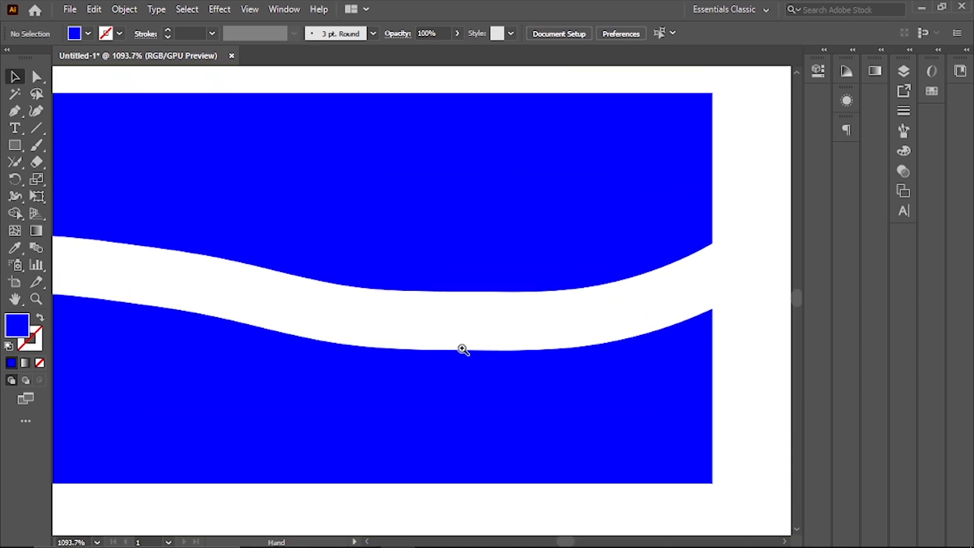
{"action": "scroll", "coordinate": [431, 351], "scroll_direction": "down", "scroll_amount": 2}
{"action": "key", "text": "ctrl+space"}
{"action": "left_click_drag", "start_coordinate": [249, 315], "coordinate": [378, 349]}
{"action": "left_click_drag", "start_coordinate": [378, 349], "coordinate": [257, 307]}
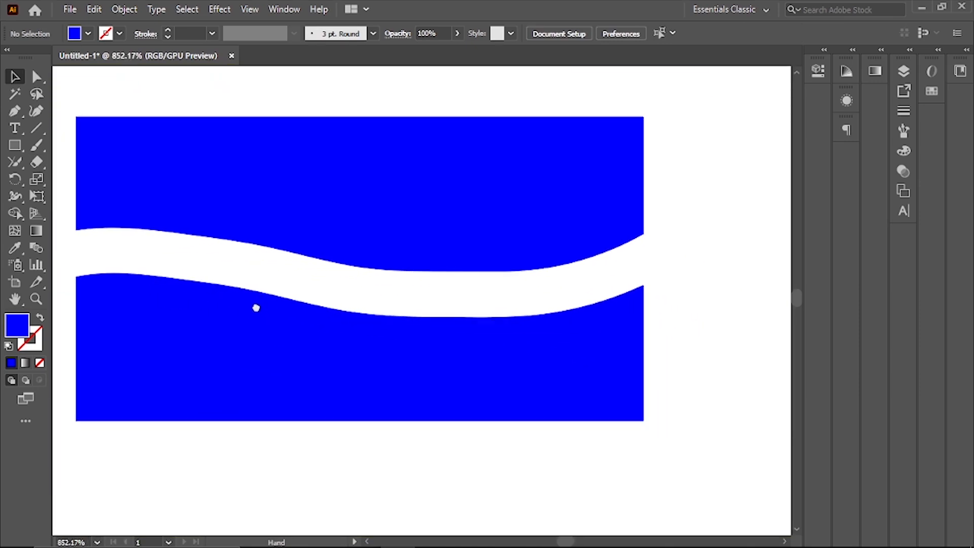
{"action": "key", "text": "ctrl+space"}
{"action": "left_click_drag", "start_coordinate": [539, 370], "coordinate": [536, 397]}
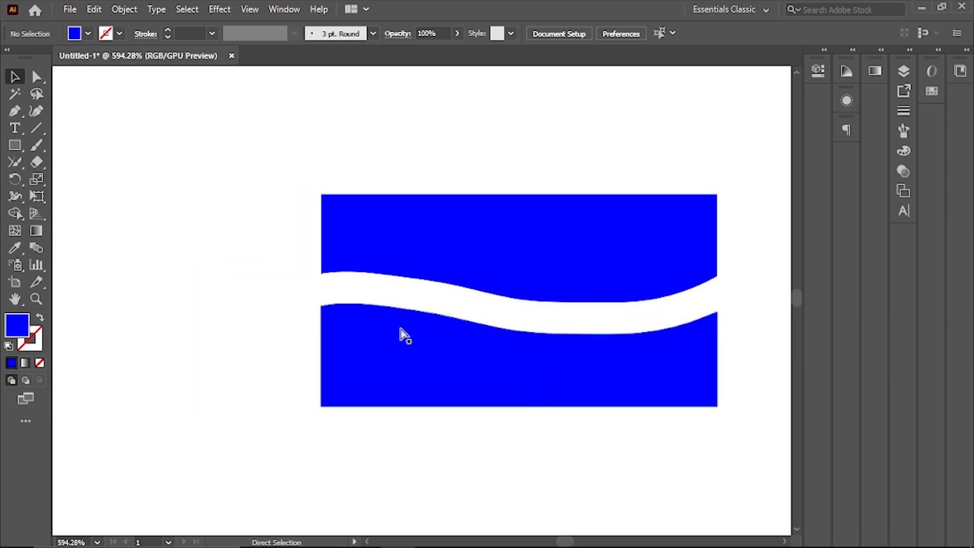
Undo the erased band, make another erase stroke across the rectangle, and undo that one too
{"action": "key", "text": "ctrl+z"}
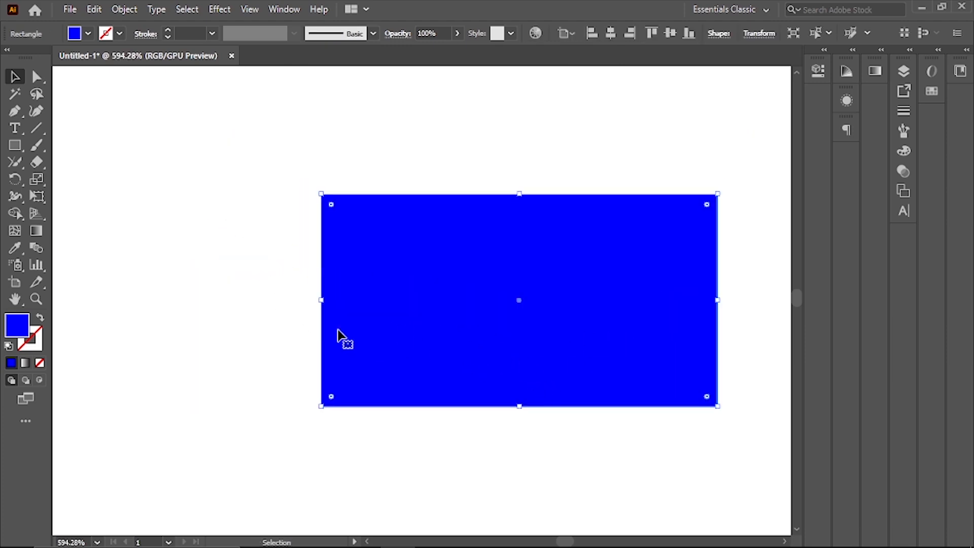
{"action": "left_click", "coordinate": [41, 168]}
{"action": "mouse_move", "coordinate": [254, 319]}
{"action": "left_mouse_down"}
{"action": "mouse_move", "coordinate": [416, 305]}
{"action": "mouse_move", "coordinate": [741, 368]}
{"action": "left_mouse_up"}
{"action": "key", "text": "ctrl+z"}
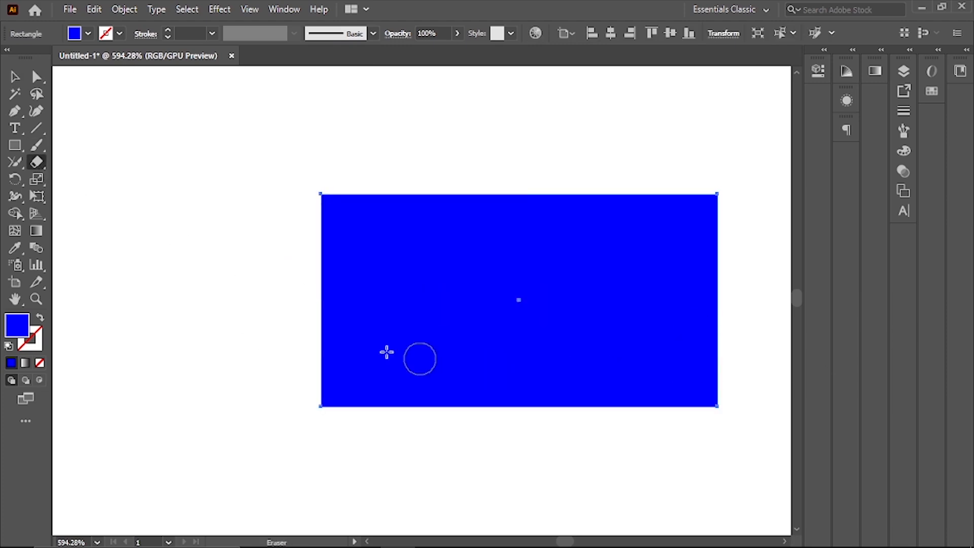
Erase a curved band across the blue rectangle, sloping down toward its right edge, and deselect the pieces
{"action": "left_click_drag", "start_coordinate": [297, 292], "coordinate": [738, 378]}
{"action": "left_click", "coordinate": [14, 76]}
{"action": "left_click", "coordinate": [220, 255]}
{"action": "left_click_drag", "start_coordinate": [359, 367], "coordinate": [414, 306]}
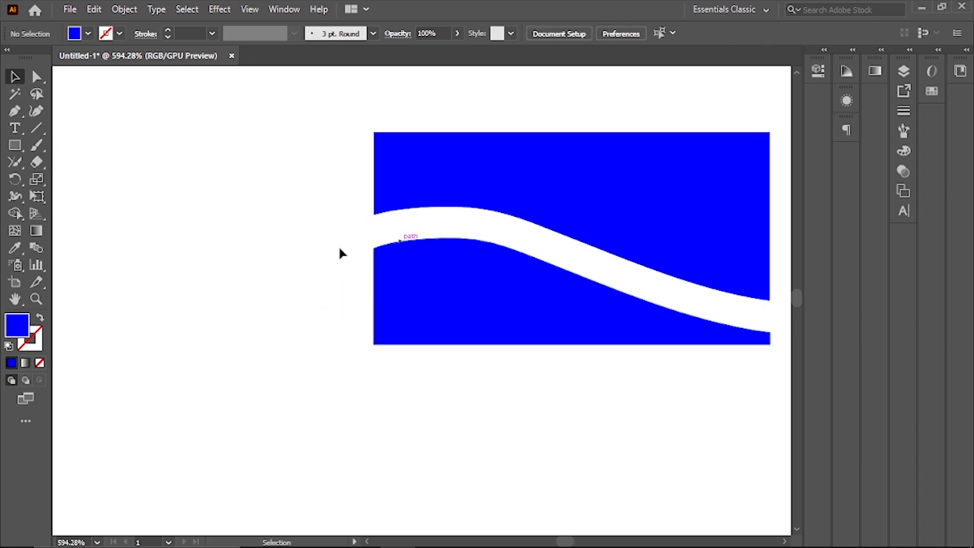
Detach the Eraser tool group as a floating set and choose the Scissors tool
{"action": "left_click_drag", "start_coordinate": [203, 274], "coordinate": [414, 272]}
{"action": "left_click", "coordinate": [36, 162]}
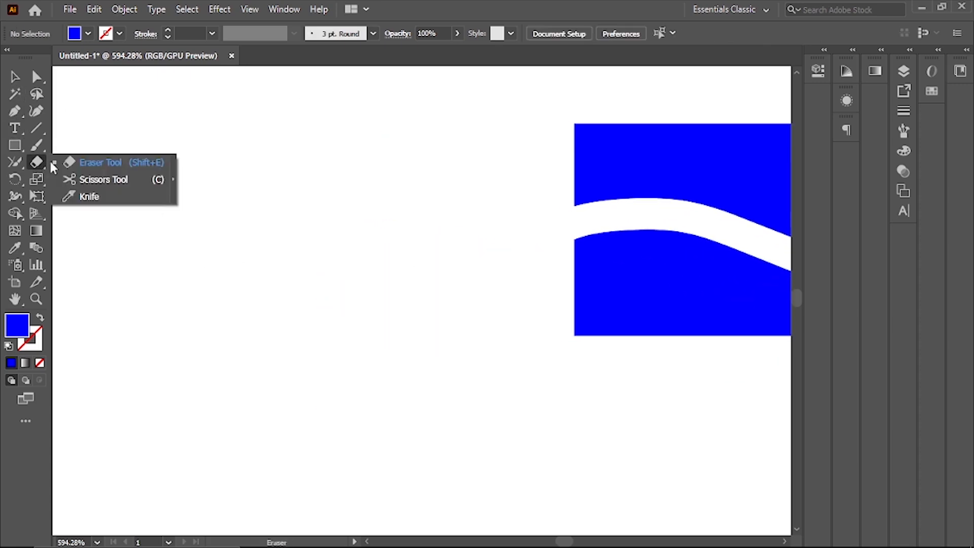
{"action": "left_click", "coordinate": [176, 182]}
{"action": "mouse_move", "coordinate": [62, 168]}
{"action": "left_mouse_down"}
{"action": "mouse_move", "coordinate": [489, 75]}
{"action": "mouse_move", "coordinate": [471, 83]}
{"action": "left_mouse_up"}
{"action": "left_click", "coordinate": [495, 115]}
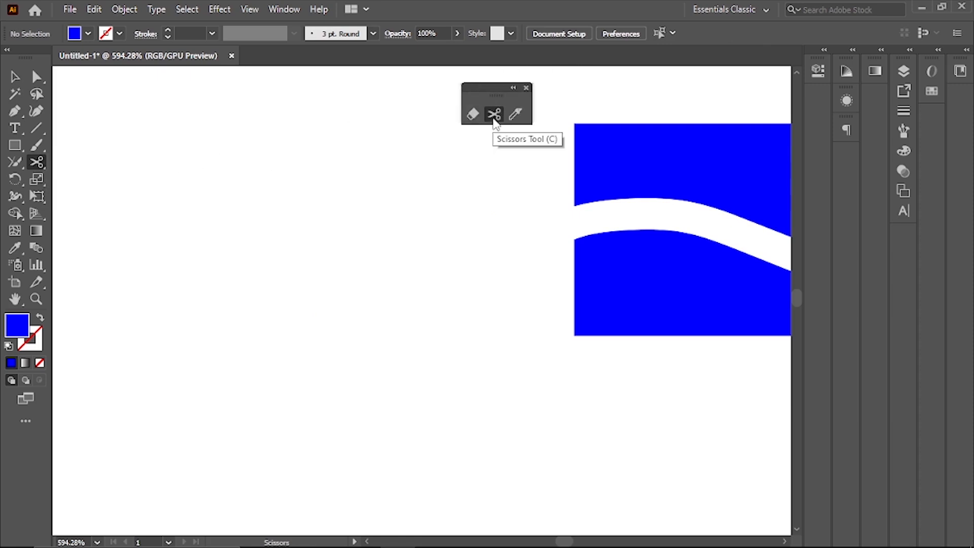
Draw a square in the empty area beside the erased rectangle and swap its fill and stroke for a blue outline only
{"action": "left_click", "coordinate": [14, 145]}
{"action": "left_click_drag", "start_coordinate": [152, 177], "coordinate": [339, 362]}
{"action": "left_click", "coordinate": [13, 77]}
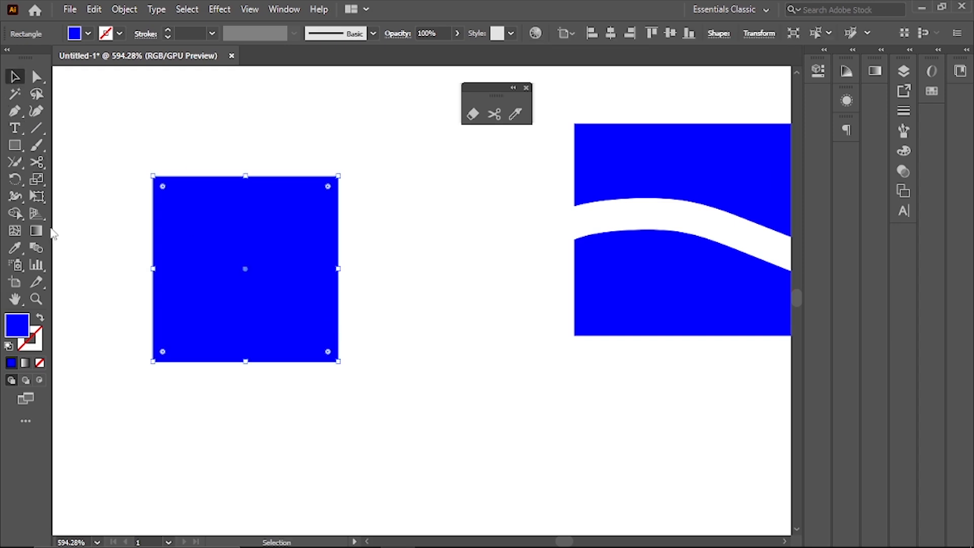
{"action": "left_click", "coordinate": [40, 317]}
{"action": "scroll", "coordinate": [249, 287], "scroll_direction": "up", "scroll_amount": 2}
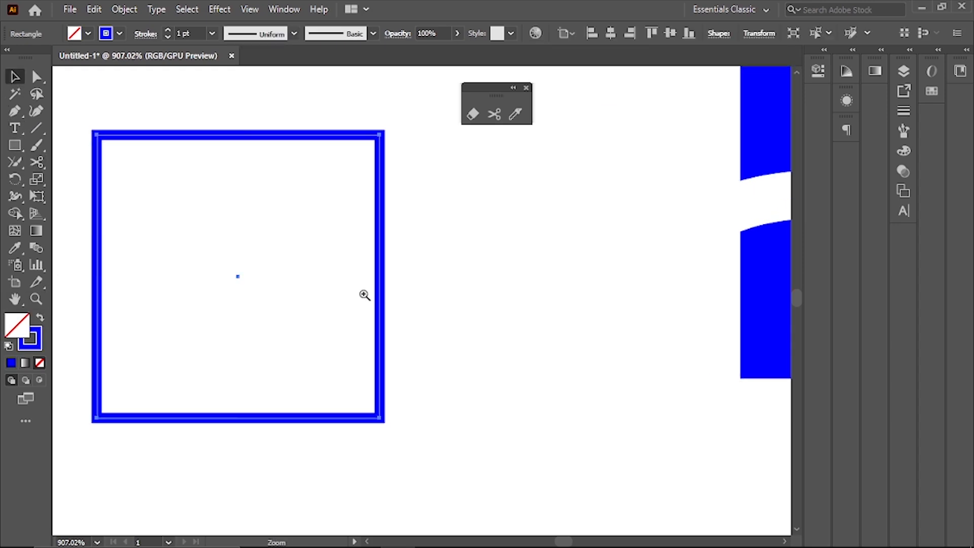
{"action": "scroll", "coordinate": [375, 244], "scroll_direction": "left", "scroll_amount": 3}
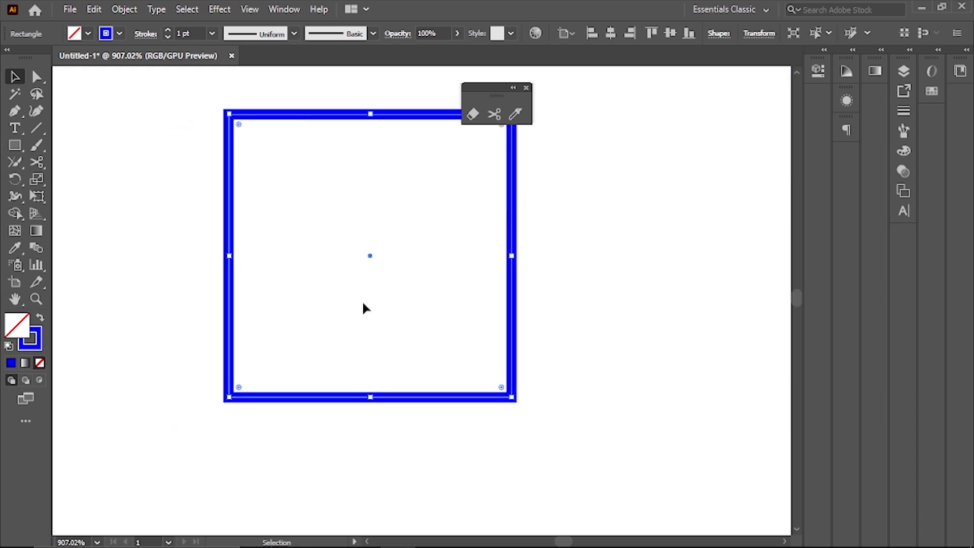
Cut the square's outline at its two lower corner anchor points with the Scissors tool
{"action": "left_click", "coordinate": [494, 113]}
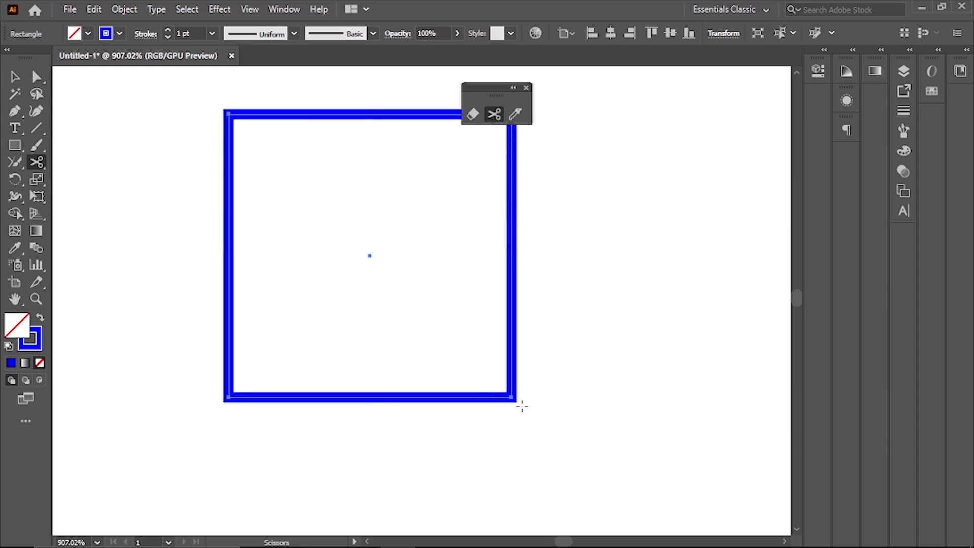
{"action": "left_click", "coordinate": [510, 397]}
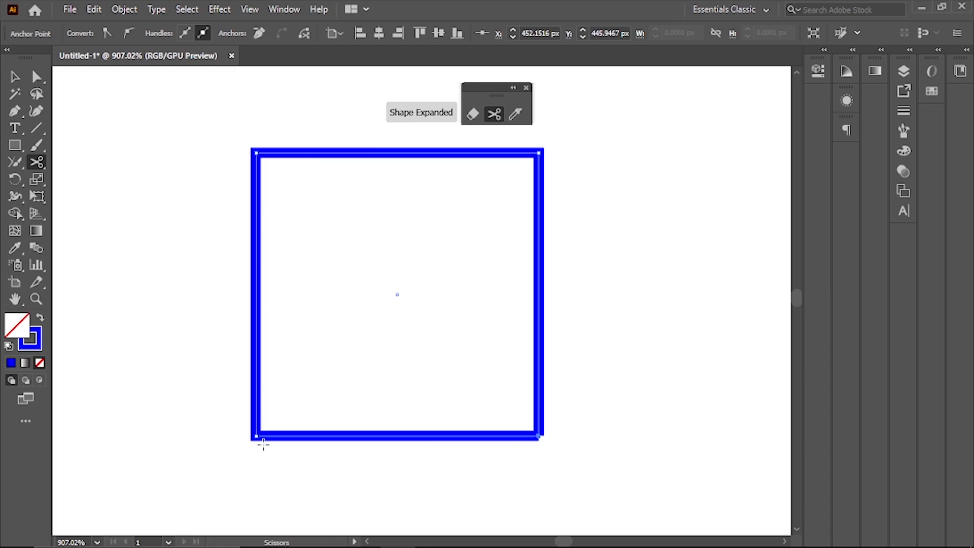
{"action": "left_click", "coordinate": [255, 435]}
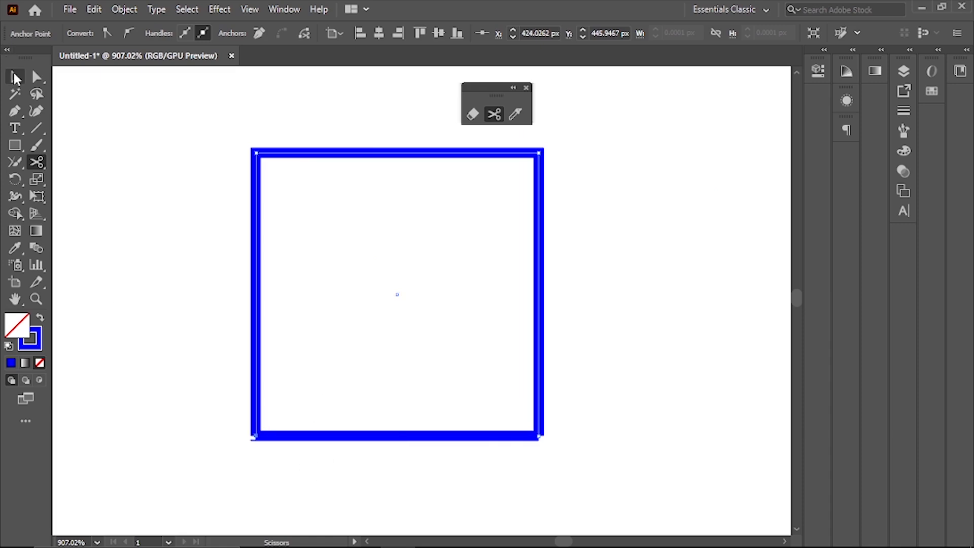
Select the separated bottom side of the square and delete it
{"action": "left_click", "coordinate": [15, 79]}
{"action": "left_click", "coordinate": [203, 222]}
{"action": "left_click", "coordinate": [339, 435]}
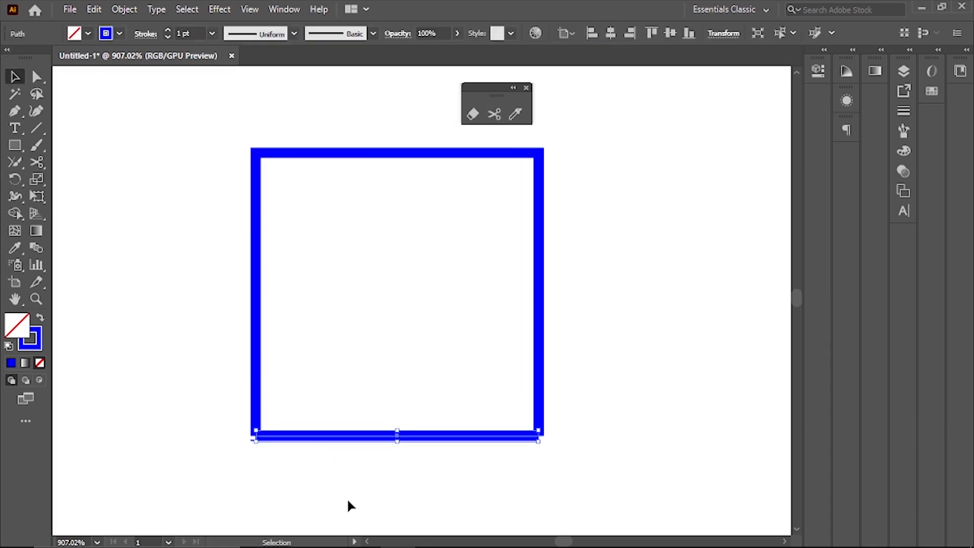
{"action": "key", "text": "Delete"}
{"action": "left_click_drag", "start_coordinate": [426, 487], "coordinate": [363, 479]}
{"action": "left_click_drag", "start_coordinate": [415, 433], "coordinate": [356, 402]}
{"action": "left_click_drag", "start_coordinate": [356, 402], "coordinate": [324, 390]}
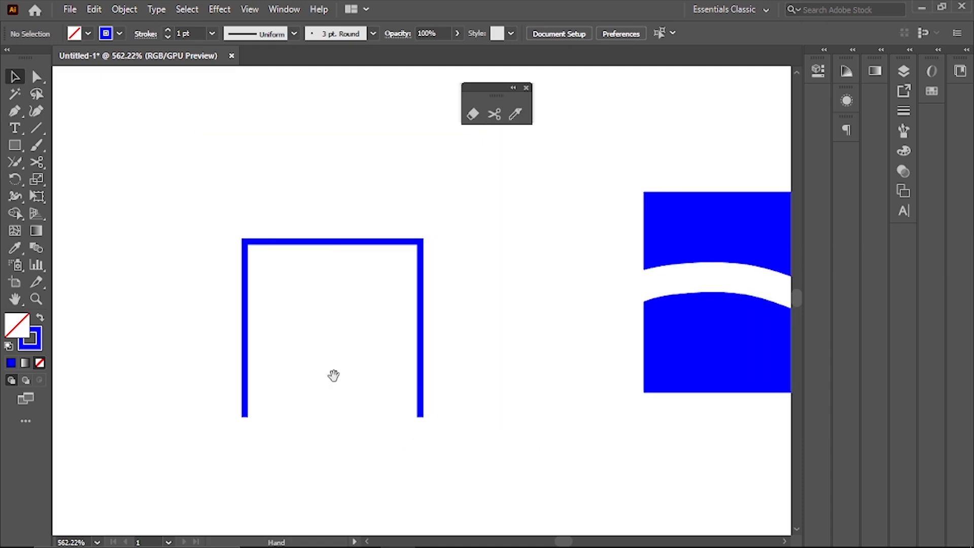
Undo back to the solid blue square and cut it at its upper-right and lower-left corner anchors with the Scissors tool
{"action": "key", "text": "ctrl+z"}
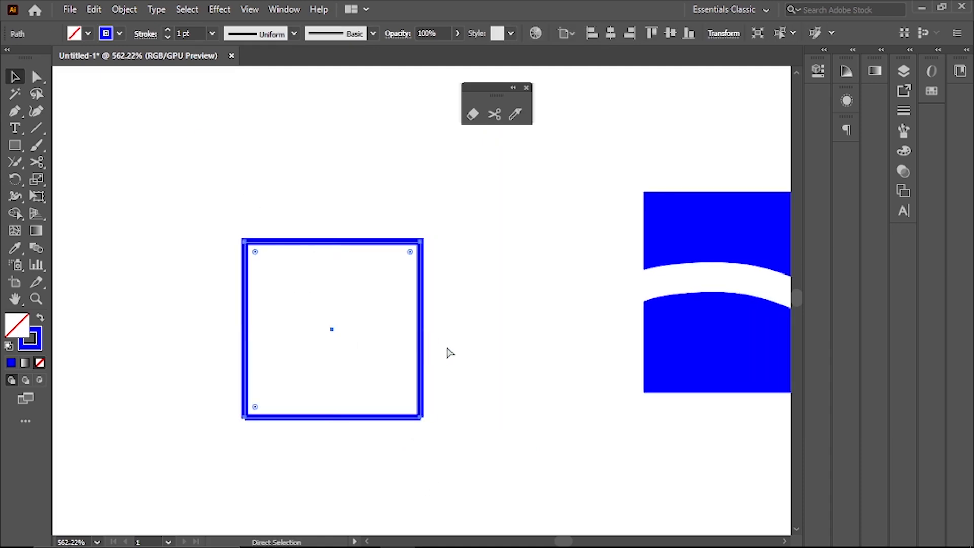
{"action": "left_click", "coordinate": [40, 320]}
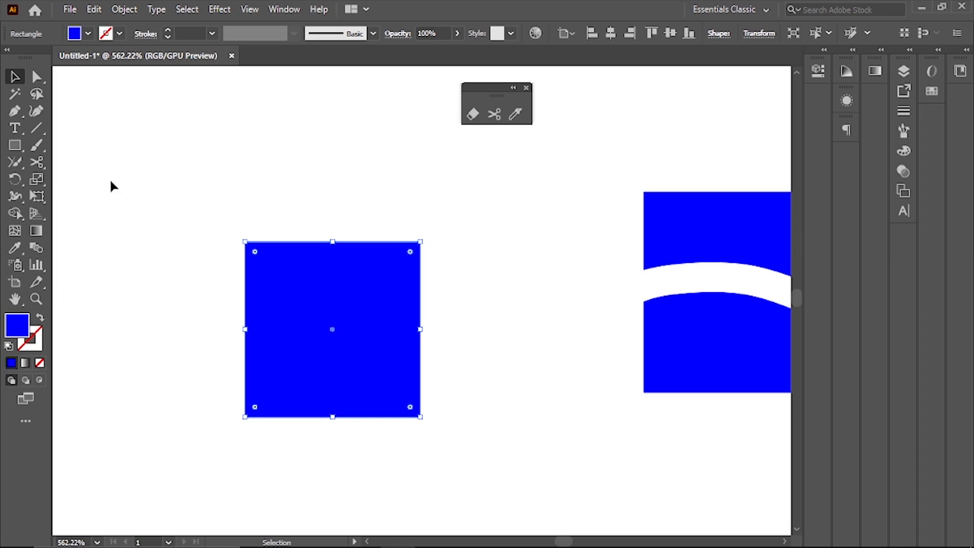
{"action": "left_click", "coordinate": [494, 115]}
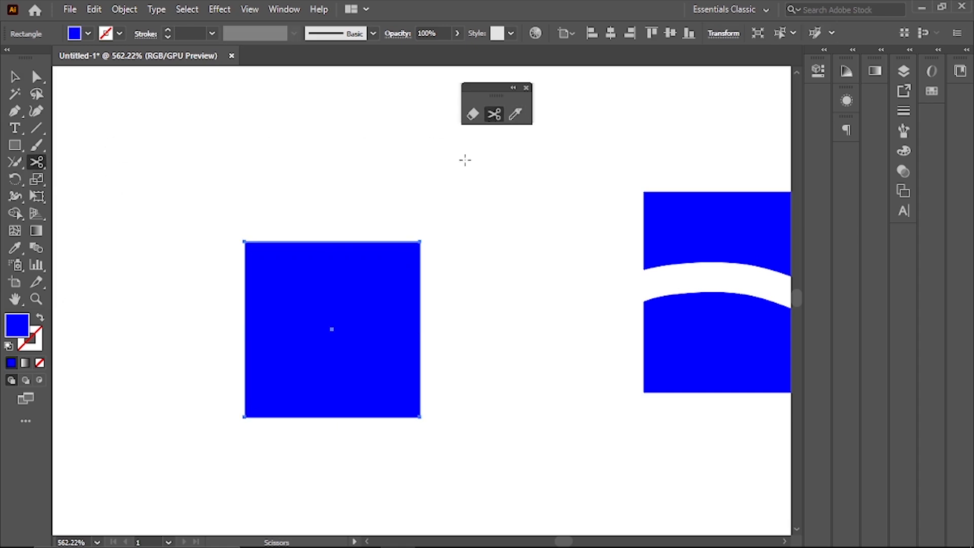
{"action": "left_click", "coordinate": [420, 242]}
{"action": "left_click", "coordinate": [245, 417]}
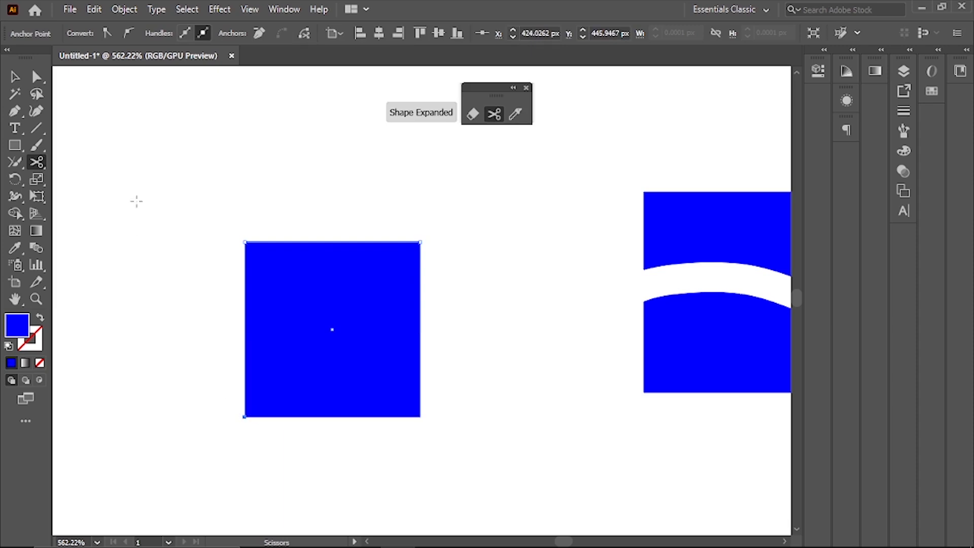
Inspect the cut blue square up close and select one of its separated halves
{"action": "left_click", "coordinate": [15, 76]}
{"action": "left_click", "coordinate": [192, 178]}
{"action": "left_click_drag", "start_coordinate": [208, 187], "coordinate": [410, 363]}
{"action": "left_click_drag", "start_coordinate": [410, 363], "coordinate": [345, 285]}
{"action": "left_click_drag", "start_coordinate": [427, 367], "coordinate": [372, 315]}
{"action": "left_click_drag", "start_coordinate": [421, 393], "coordinate": [359, 238]}
{"action": "left_click_drag", "start_coordinate": [442, 283], "coordinate": [360, 313]}
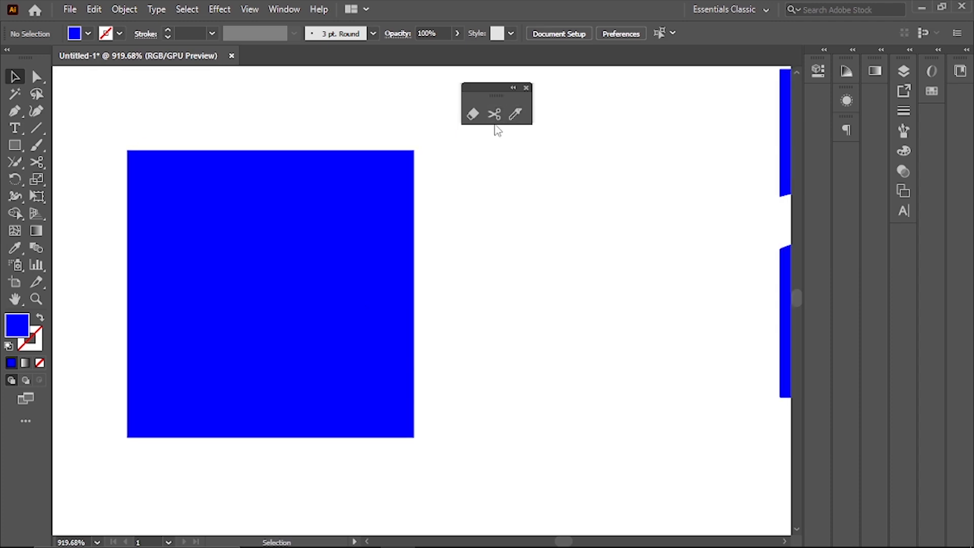
{"action": "left_click", "coordinate": [355, 203]}
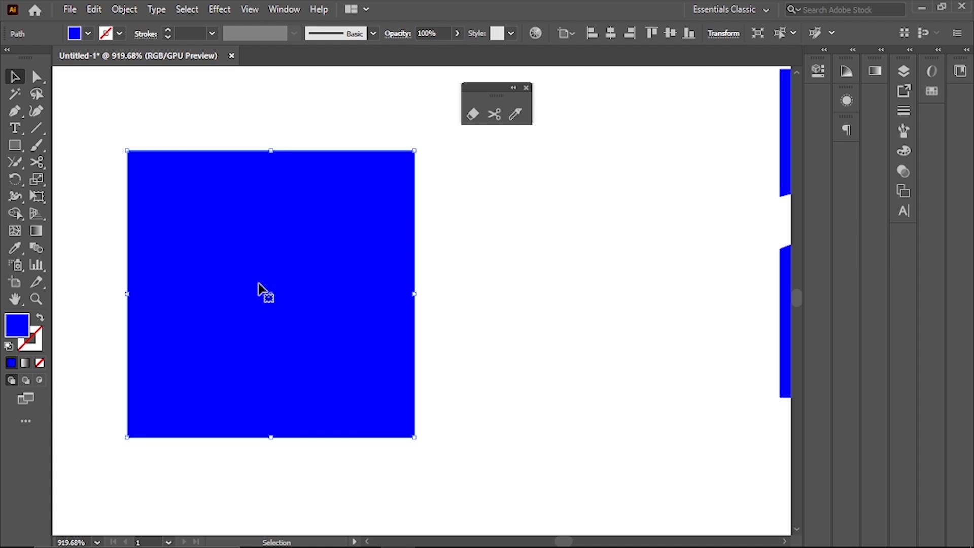
Try a freehand Knife cut across the blue square starting at its upper-right corner, and undo it
{"action": "left_click", "coordinate": [517, 116]}
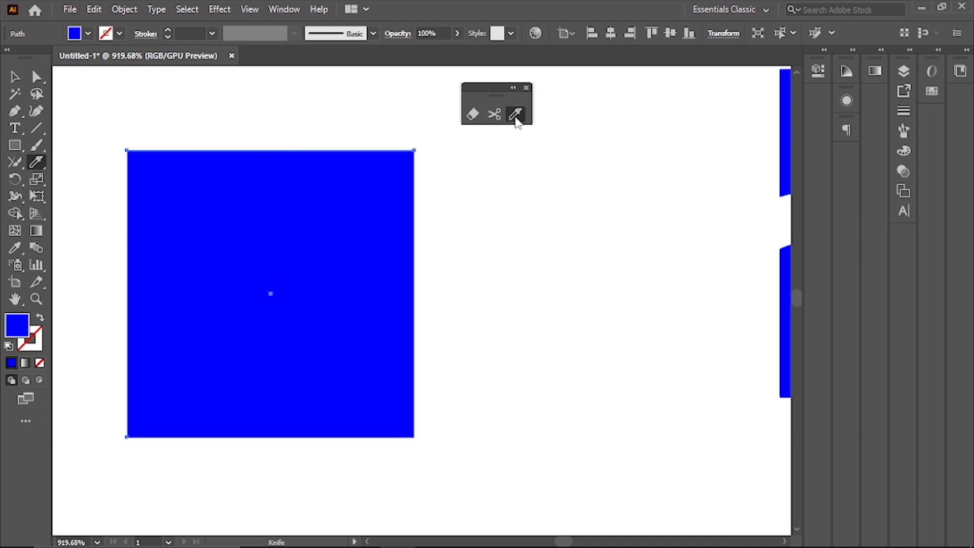
{"action": "left_click_drag", "start_coordinate": [358, 222], "coordinate": [471, 256]}
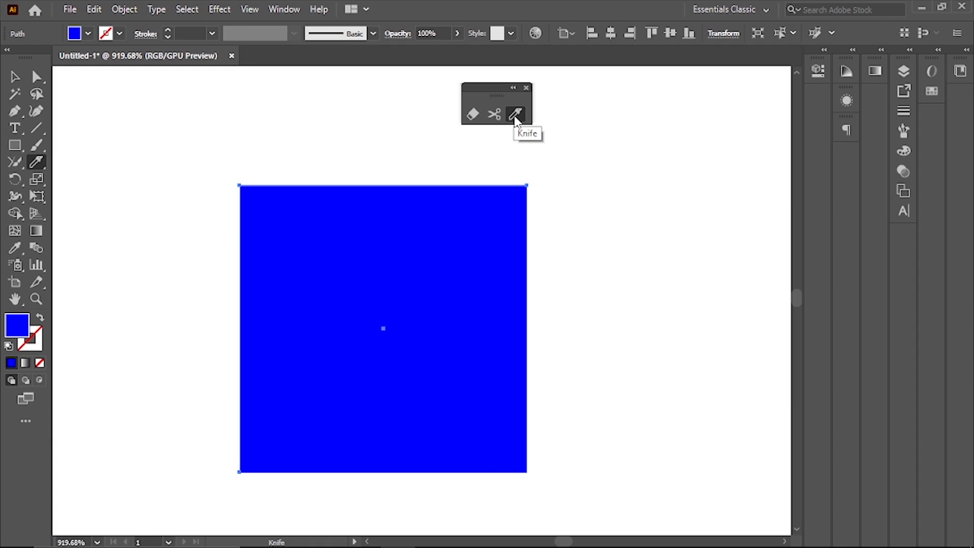
{"action": "left_click", "coordinate": [14, 76]}
{"action": "left_click", "coordinate": [197, 135]}
{"action": "left_click", "coordinate": [365, 399]}
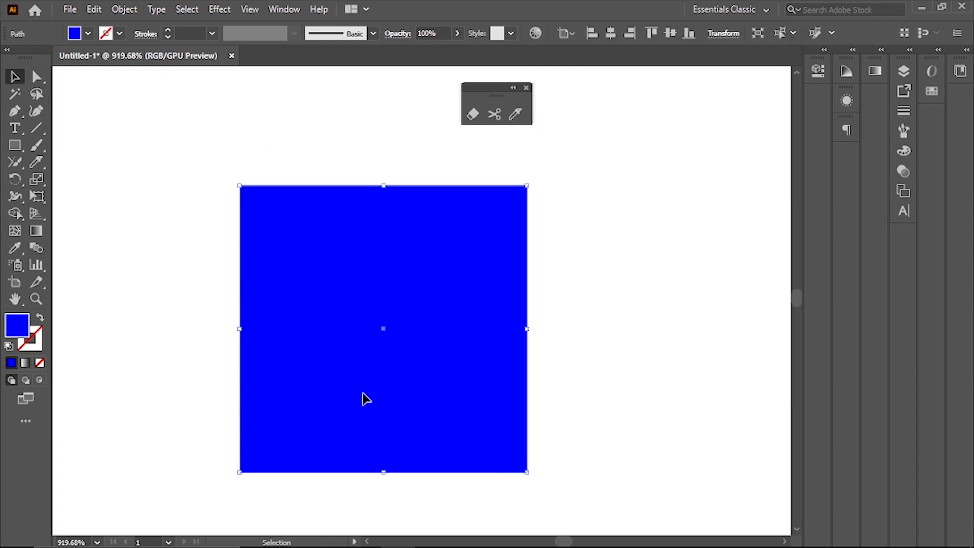
{"action": "left_click", "coordinate": [516, 116]}
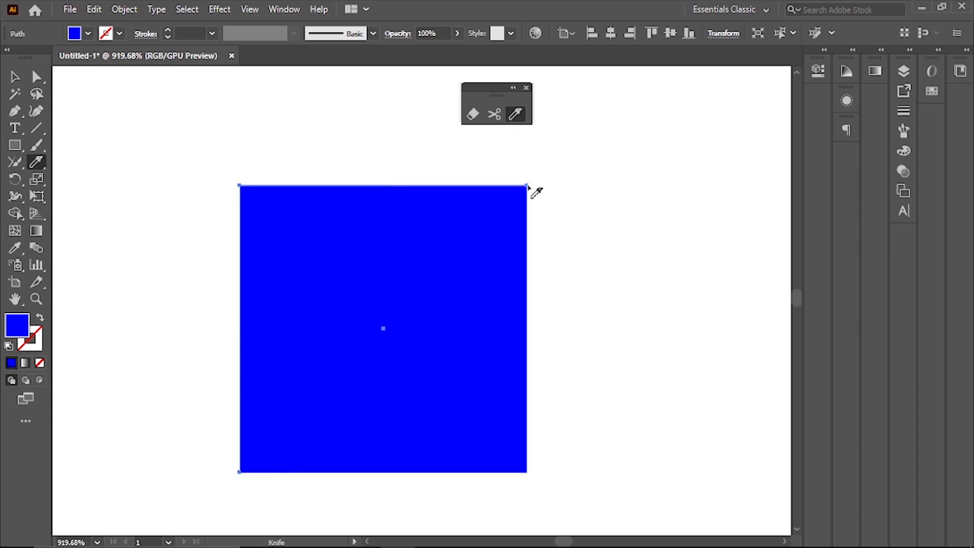
{"action": "mouse_move", "coordinate": [528, 187]}
{"action": "left_mouse_down"}
{"action": "mouse_move", "coordinate": [465, 236]}
{"action": "mouse_move", "coordinate": [418, 333]}
{"action": "mouse_move", "coordinate": [369, 363]}
{"action": "mouse_move", "coordinate": [308, 354]}
{"action": "mouse_move", "coordinate": [279, 336]}
{"action": "mouse_move", "coordinate": [229, 388]}
{"action": "mouse_move", "coordinate": [208, 443]}
{"action": "mouse_move", "coordinate": [146, 365]}
{"action": "mouse_move", "coordinate": [159, 230]}
{"action": "mouse_move", "coordinate": [223, 162]}
{"action": "mouse_move", "coordinate": [424, 412]}
{"action": "mouse_move", "coordinate": [489, 301]}
{"action": "mouse_move", "coordinate": [348, 278]}
{"action": "mouse_move", "coordinate": [275, 382]}
{"action": "mouse_move", "coordinate": [231, 247]}
{"action": "mouse_move", "coordinate": [329, 207]}
{"action": "mouse_move", "coordinate": [368, 369]}
{"action": "mouse_move", "coordinate": [382, 503]}
{"action": "mouse_move", "coordinate": [454, 327]}
{"action": "mouse_move", "coordinate": [354, 440]}
{"action": "mouse_move", "coordinate": [383, 437]}
{"action": "left_mouse_up"}
{"action": "key", "text": "ctrl+z"}
{"action": "key", "text": "ctrl+z"}
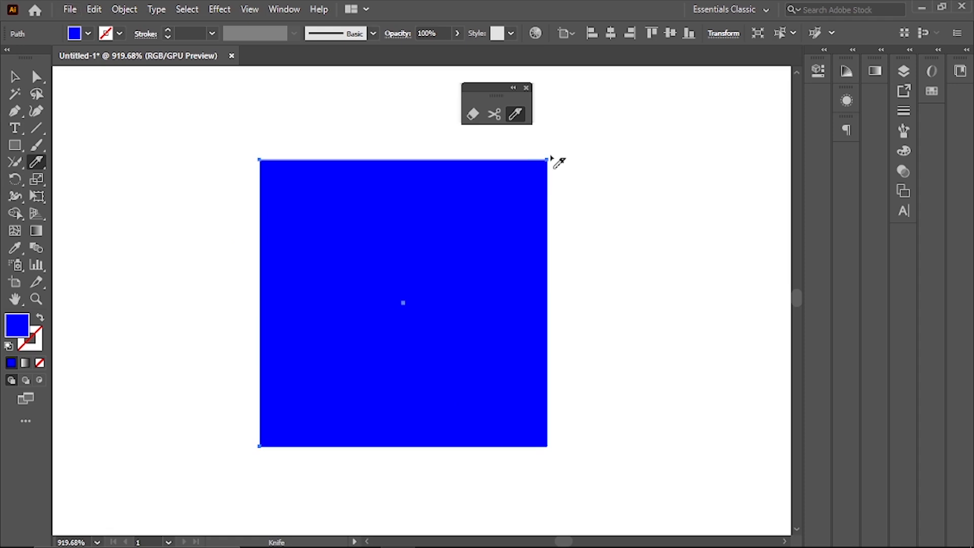
Cut the blue square with a straight diagonal Knife stroke from its upper-right to its lower-left corner, and deselect it
{"action": "left_click_drag", "start_coordinate": [551, 158], "coordinate": [245, 463]}
{"action": "left_click_drag", "start_coordinate": [216, 345], "coordinate": [229, 508]}
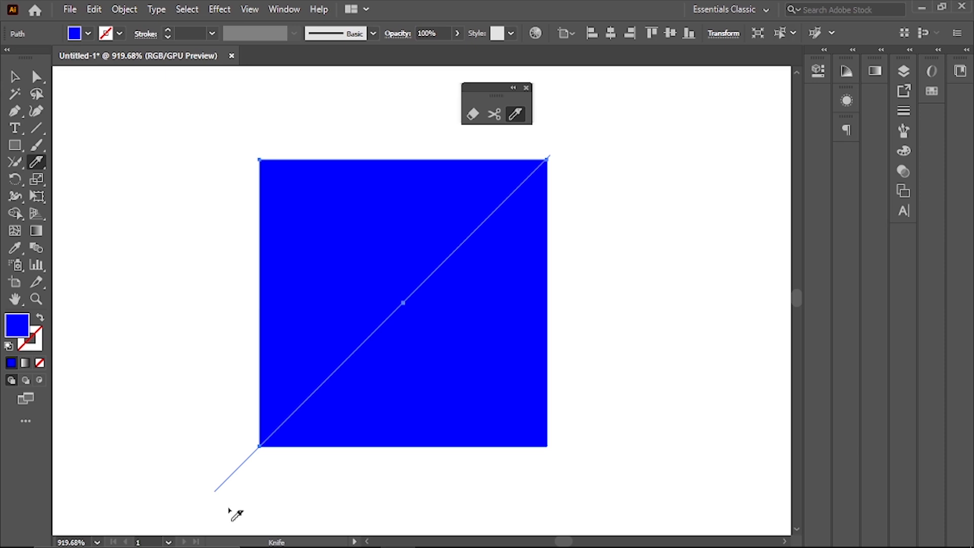
{"action": "left_click_drag", "start_coordinate": [224, 514], "coordinate": [252, 488]}
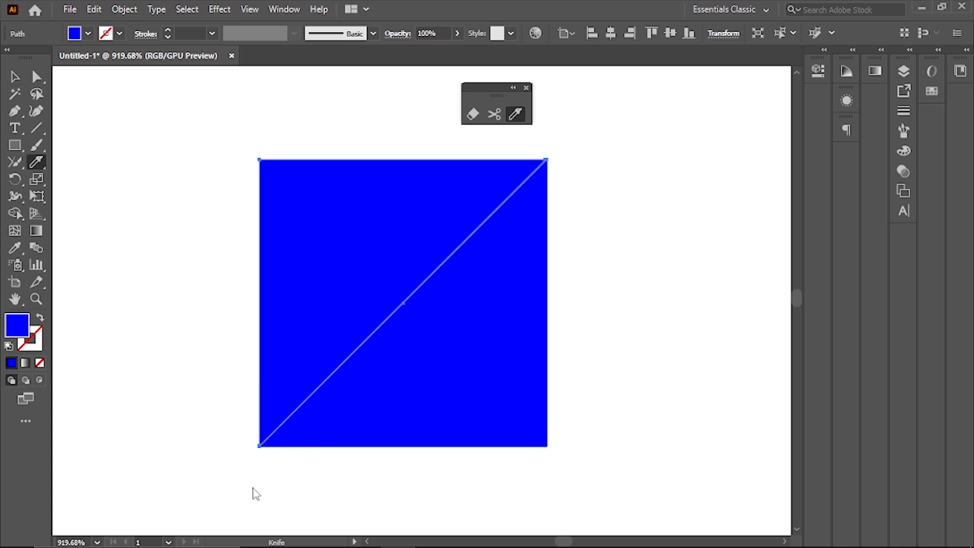
{"action": "left_click", "coordinate": [15, 76]}
{"action": "left_click", "coordinate": [133, 135]}
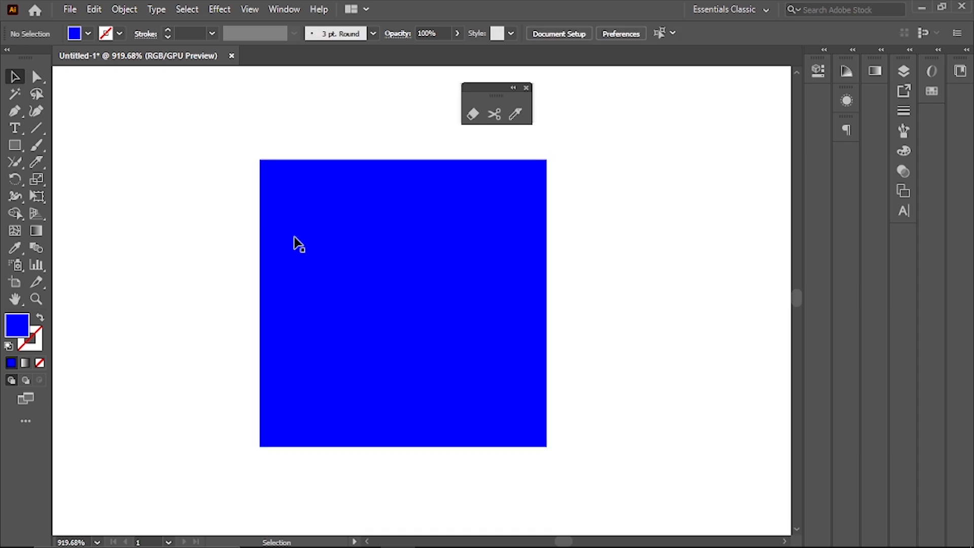
Try moving the lower-right triangle away from the other half, and undo the move
{"action": "left_click", "coordinate": [502, 376]}
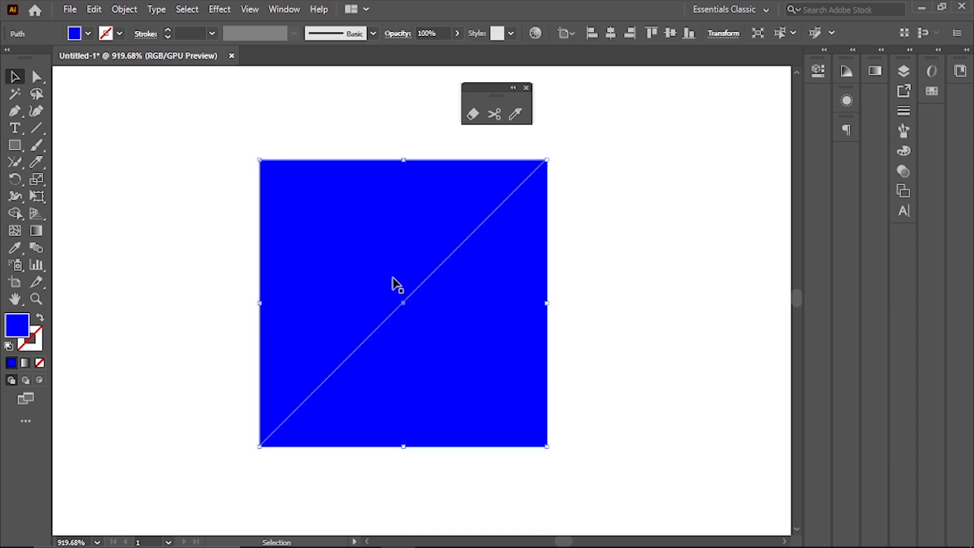
{"action": "left_click_drag", "start_coordinate": [462, 347], "coordinate": [541, 335]}
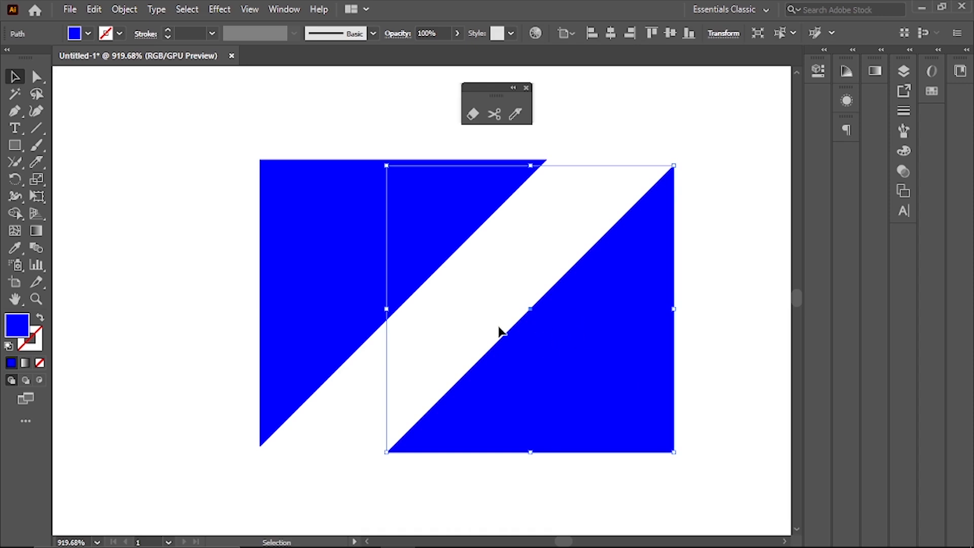
{"action": "key", "text": "ctrl+z"}
Select both triangles of the cut square and group them
{"action": "left_click_drag", "start_coordinate": [659, 260], "coordinate": [237, 318]}
{"action": "right_click", "coordinate": [344, 265]}
{"action": "left_click", "coordinate": [423, 340]}
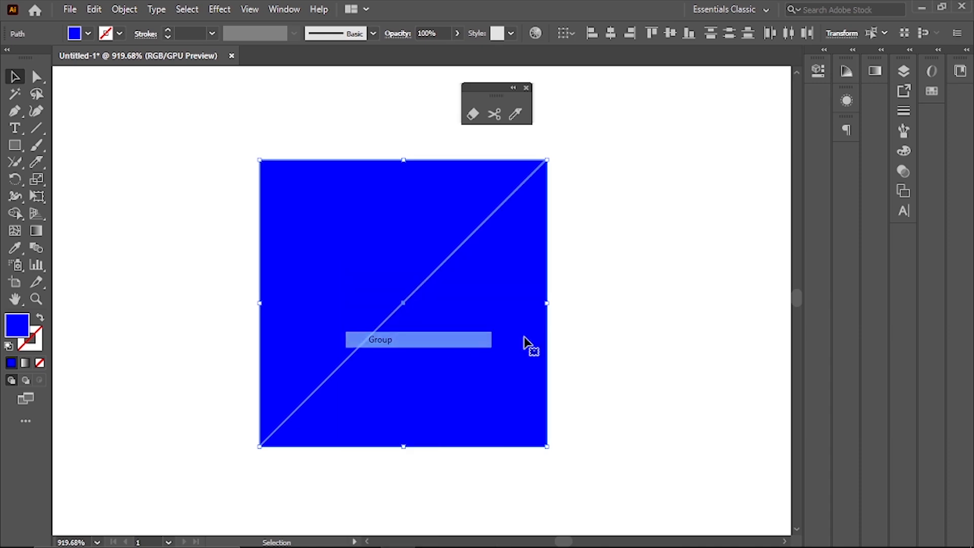
Try moving the grouped square as a single object, and undo the move
{"action": "key", "text": "ctrl+shift+a"}
{"action": "left_click", "coordinate": [500, 348]}
{"action": "left_click_drag", "start_coordinate": [500, 348], "coordinate": [538, 336]}
{"action": "left_click", "coordinate": [545, 307]}
{"action": "key", "text": "ctrl+z"}
{"action": "left_click", "coordinate": [609, 302]}
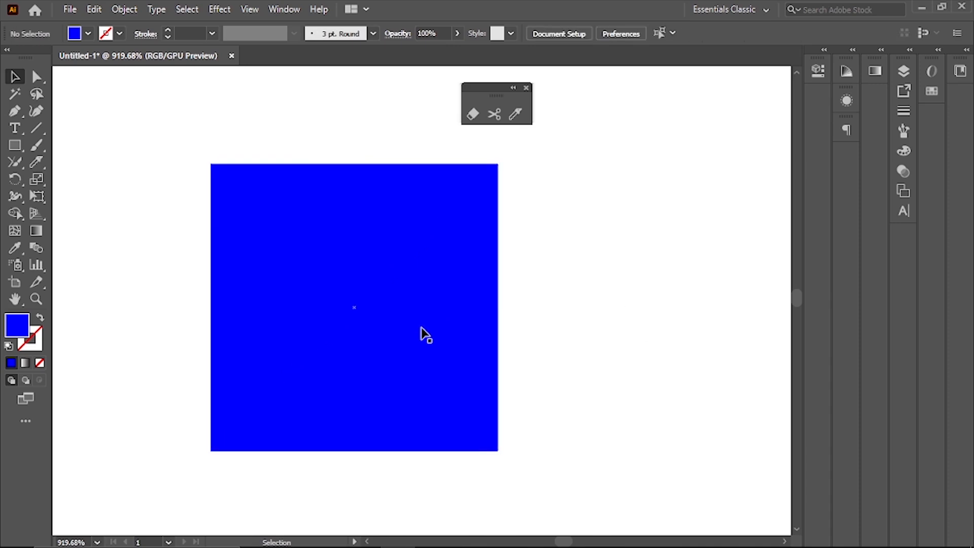
Ungroup the two triangles of the square and deselect them
{"action": "left_click", "coordinate": [425, 327]}
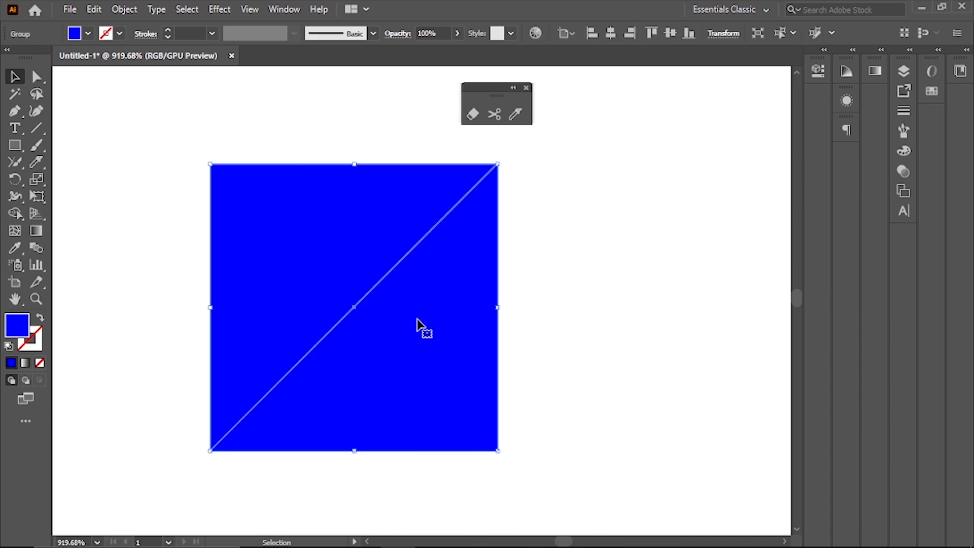
{"action": "right_click", "coordinate": [372, 307]}
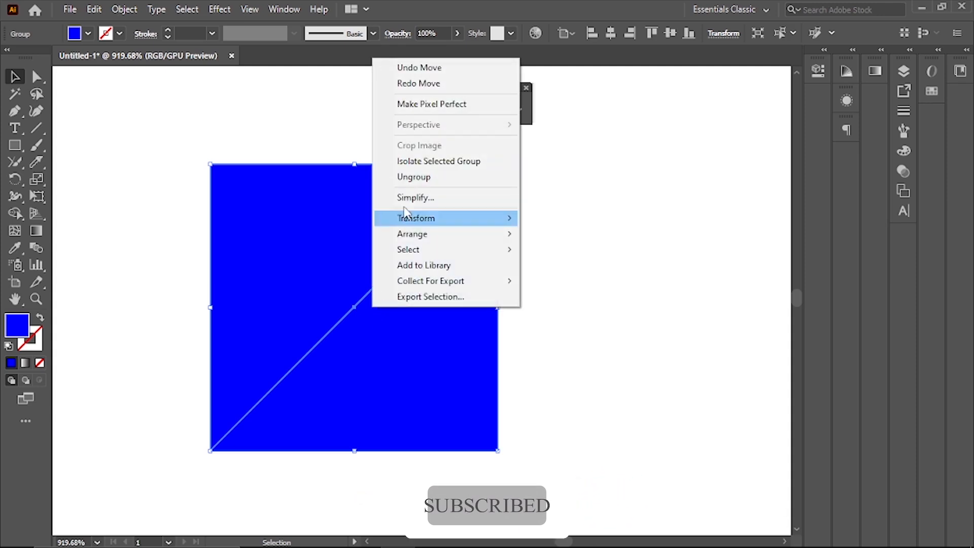
{"action": "left_click", "coordinate": [414, 177]}
{"action": "left_click", "coordinate": [621, 264]}
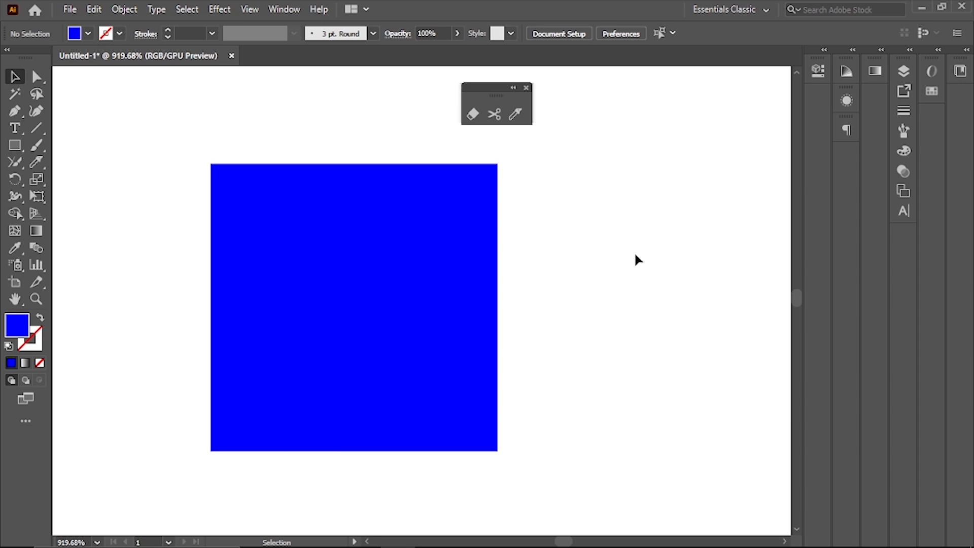
Move the lower-right and upper-left triangles separately so that a diagonal gap lies between them
{"action": "left_click", "coordinate": [298, 406]}
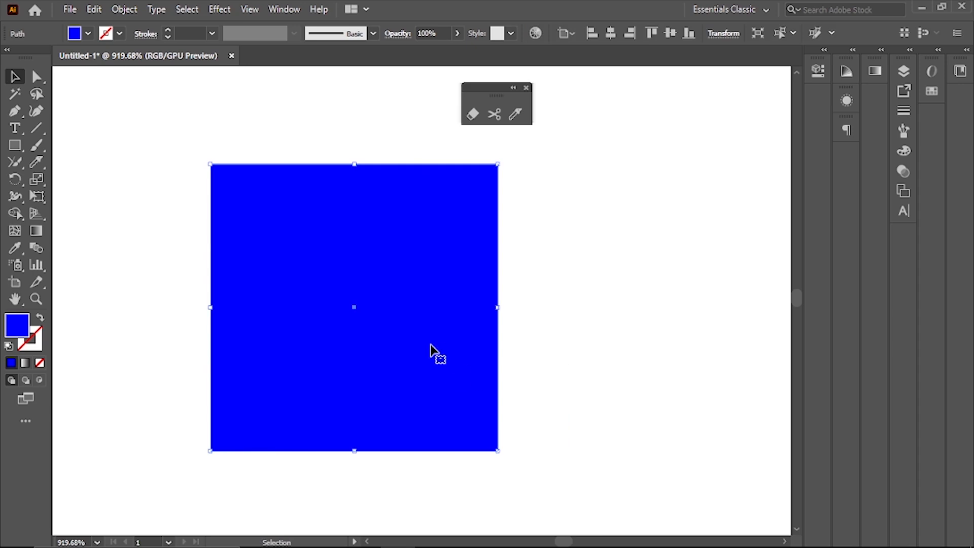
{"action": "left_click_drag", "start_coordinate": [430, 350], "coordinate": [420, 374]}
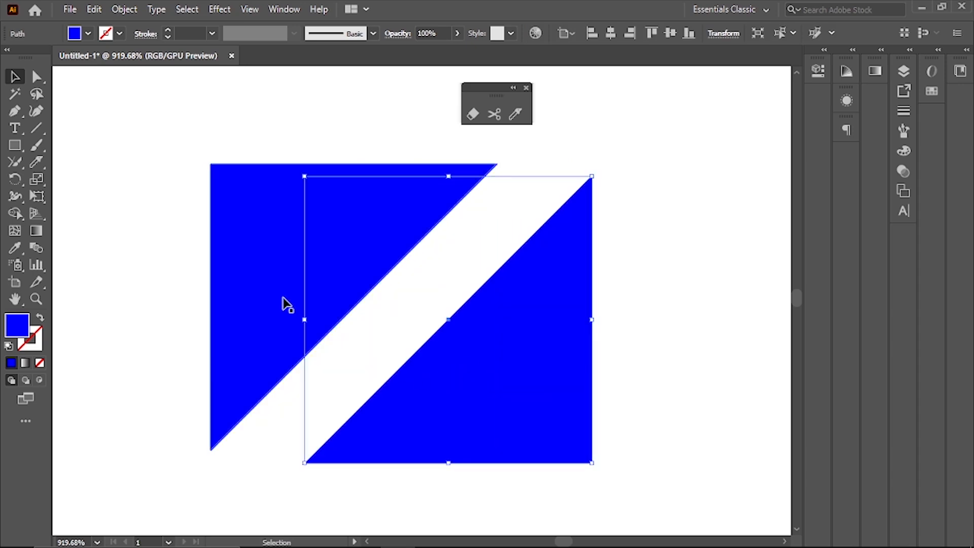
{"action": "left_click_drag", "start_coordinate": [284, 302], "coordinate": [213, 220]}
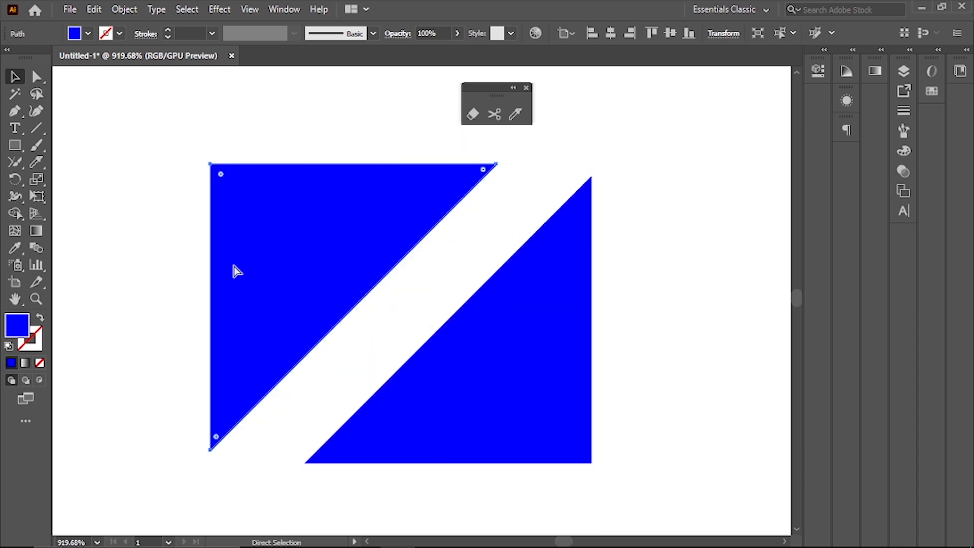
{"action": "key", "text": "v"}
{"action": "key", "text": "ctrl+z"}
{"action": "left_click_drag", "start_coordinate": [293, 304], "coordinate": [345, 367]}
{"action": "key", "text": "Delete"}
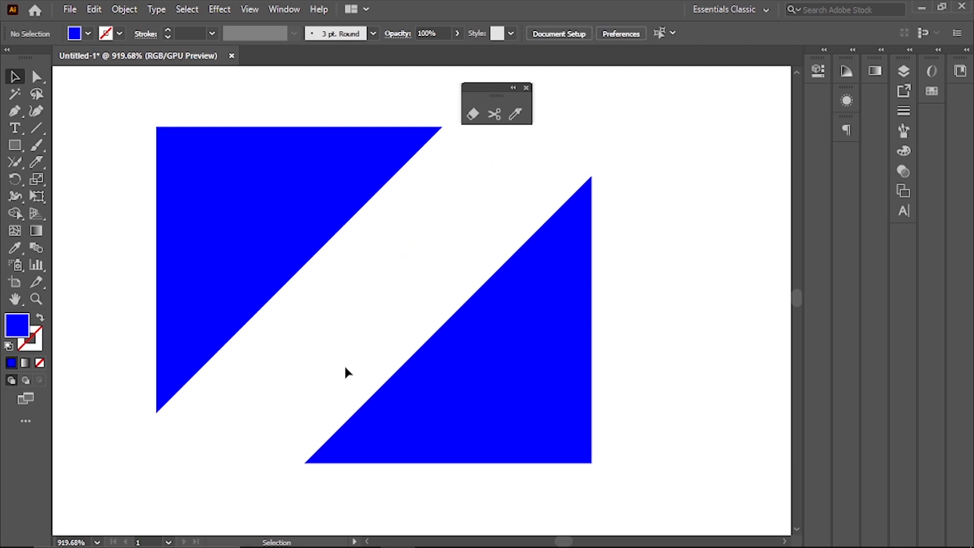
{"action": "left_click", "coordinate": [178, 294]}
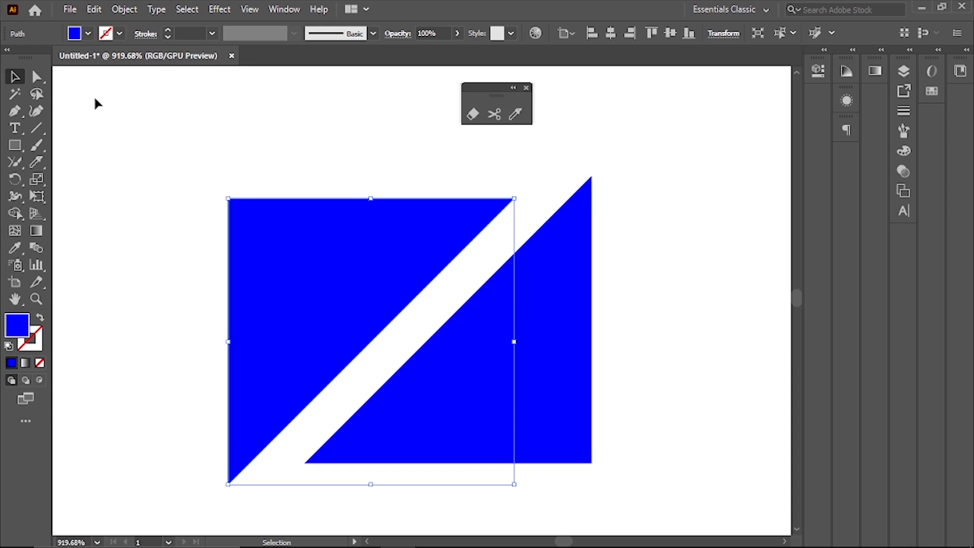
Add the text "HR" in the empty area beside the triangles and enlarge it to about 21 pt
{"action": "left_click", "coordinate": [113, 137]}
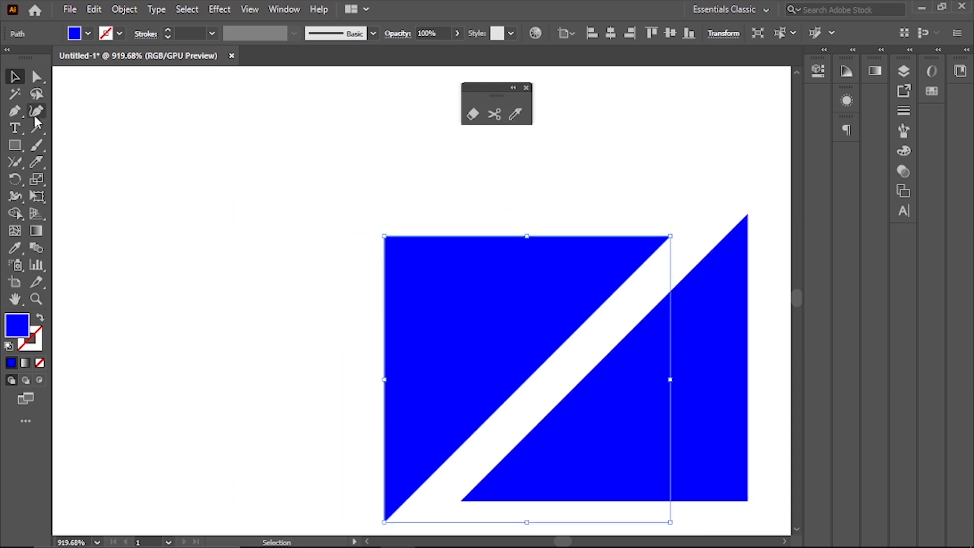
{"action": "left_click", "coordinate": [14, 128]}
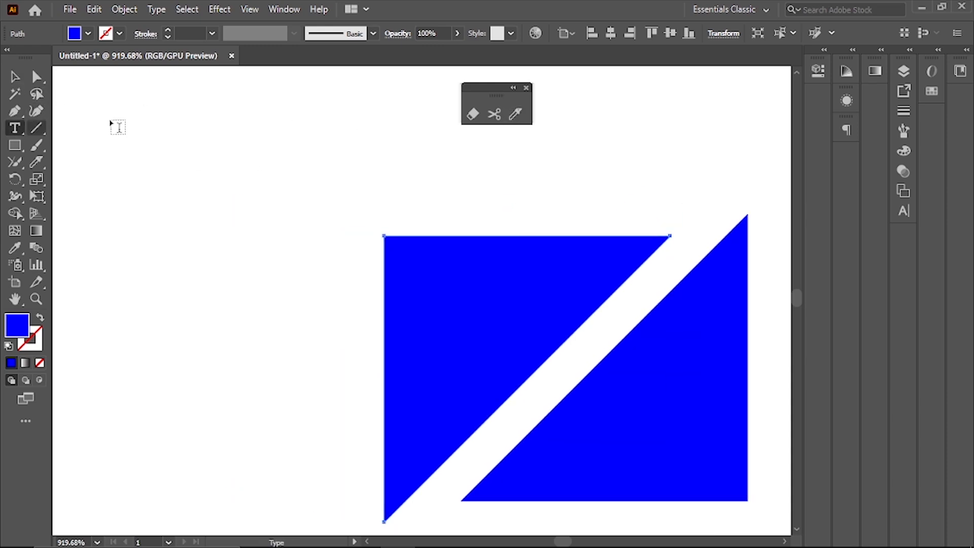
{"action": "left_click", "coordinate": [180, 121]}
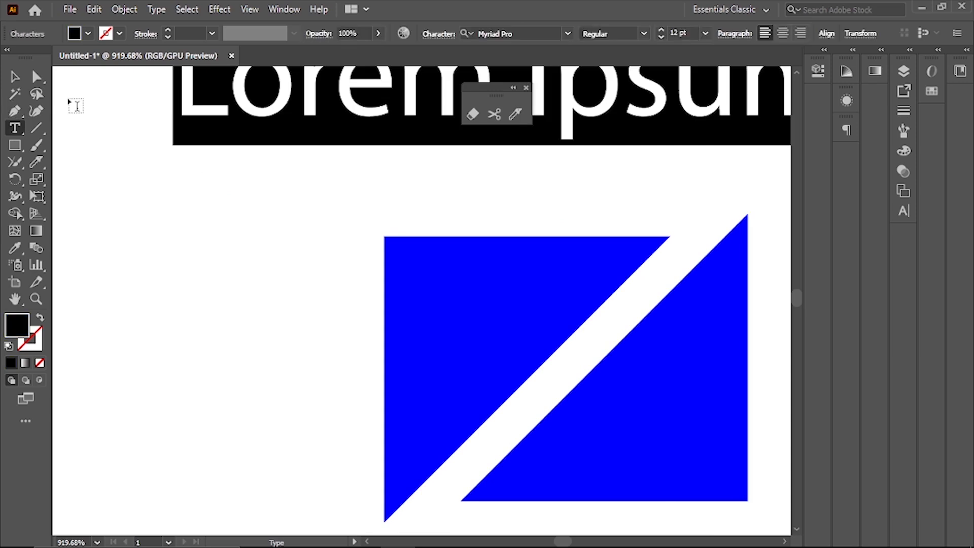
{"action": "type", "text": "asg"}
{"action": "key", "text": "ctrl+z"}
{"action": "type", "text": "HR"}
{"action": "key", "text": "Escape"}
{"action": "left_click_drag", "start_coordinate": [314, 191], "coordinate": [286, 260]}
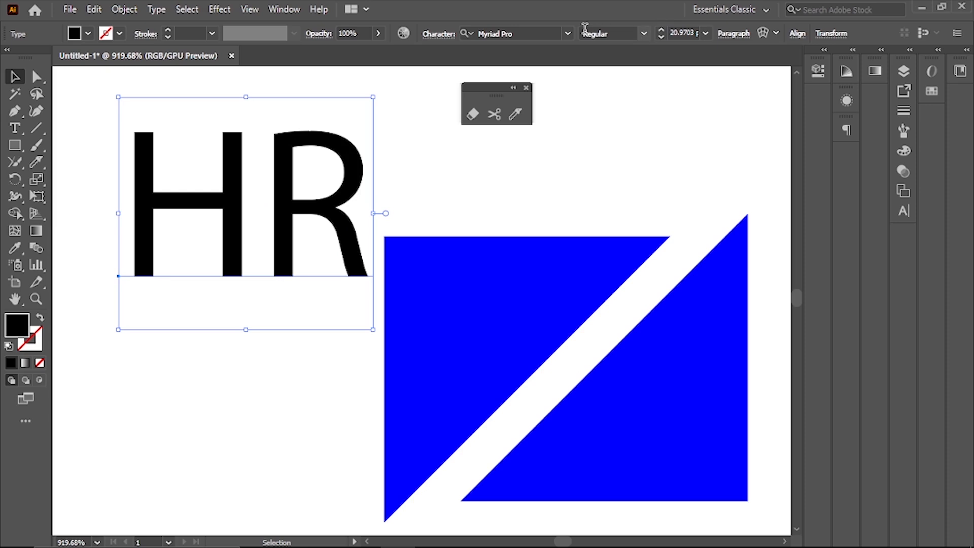
Change the font of the HR text to Catamaran Regular
{"action": "left_click", "coordinate": [563, 32]}
{"action": "left_click", "coordinate": [568, 33]}
{"action": "left_click", "coordinate": [593, 137]}
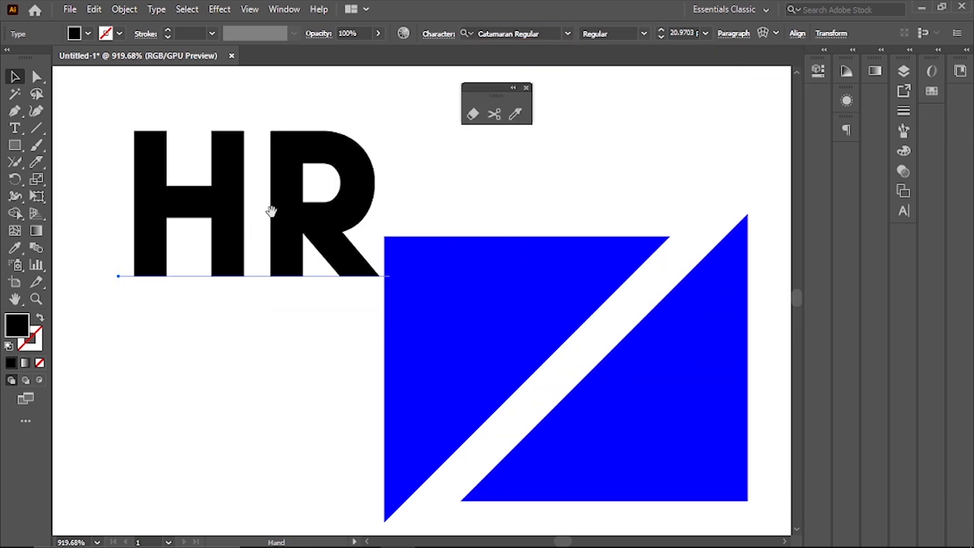
Convert the HR text to outlines and move the letters clear of the blue triangles
{"action": "left_click_drag", "start_coordinate": [273, 215], "coordinate": [242, 182]}
{"action": "right_click", "coordinate": [240, 177]}
{"action": "left_click", "coordinate": [295, 297]}
{"action": "left_click_drag", "start_coordinate": [297, 222], "coordinate": [358, 269]}
{"action": "left_click_drag", "start_coordinate": [359, 260], "coordinate": [413, 282]}
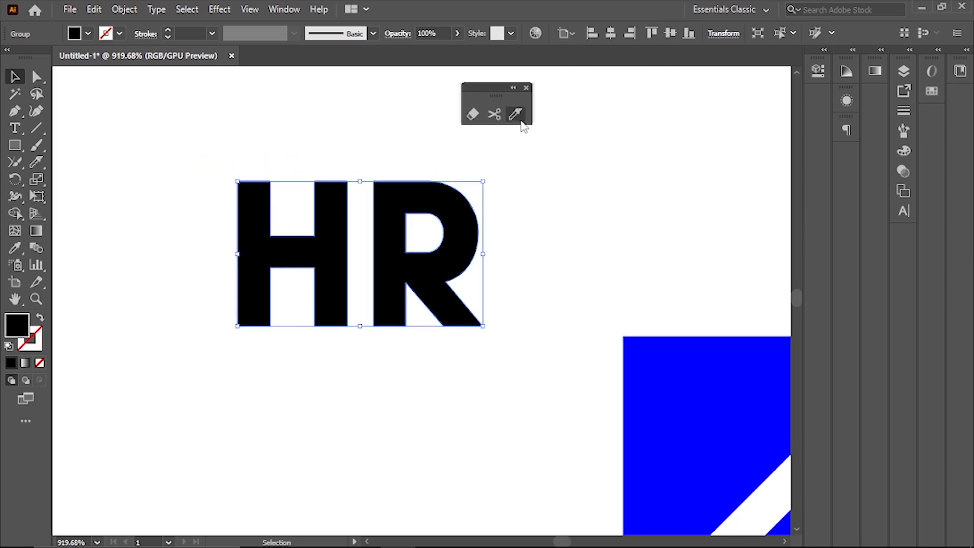
Try erasing a horizontal strip through the middle of the HR letters with the Eraser tool, and undo the strokes
{"action": "left_click", "coordinate": [471, 116]}
{"action": "left_click_drag", "start_coordinate": [196, 266], "coordinate": [611, 264]}
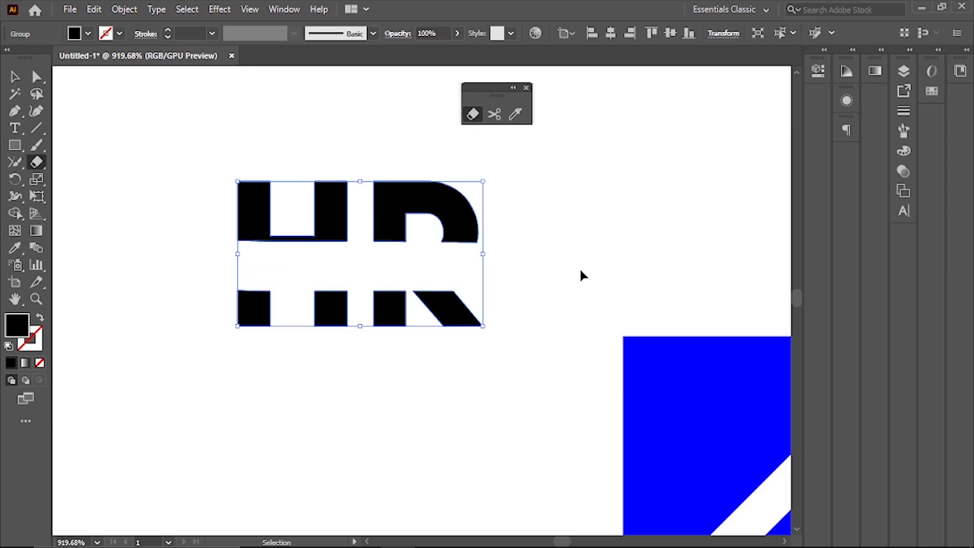
{"action": "key", "text": "ctrl+z"}
{"action": "left_click_drag", "start_coordinate": [244, 243], "coordinate": [576, 254]}
{"action": "key", "text": "ctrl+z"}
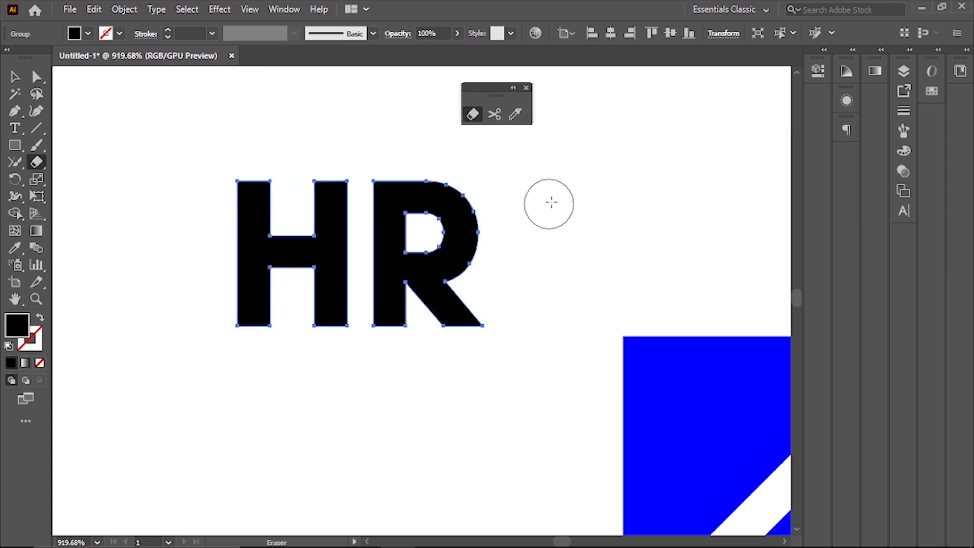
{"action": "left_click", "coordinate": [14, 77]}
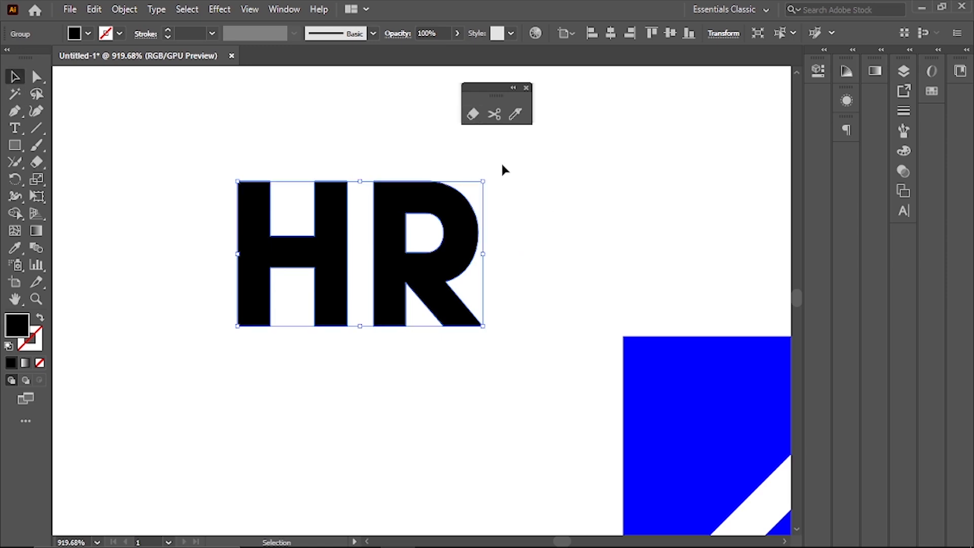
Try slicing the outlined HR letters along a diagonal with the Knife tool, undoing the trial cuts
{"action": "left_click", "coordinate": [516, 114]}
{"action": "mouse_move", "coordinate": [499, 157]}
{"action": "left_mouse_down"}
{"action": "mouse_move", "coordinate": [409, 228]}
{"action": "mouse_move", "coordinate": [340, 250]}
{"action": "left_mouse_up"}
{"action": "key", "text": "ctrl+z"}
{"action": "mouse_move", "coordinate": [514, 156]}
{"action": "left_mouse_down"}
{"action": "mouse_move", "coordinate": [226, 288]}
{"action": "mouse_move", "coordinate": [198, 340]}
{"action": "mouse_move", "coordinate": [181, 348]}
{"action": "left_mouse_up"}
{"action": "key", "text": "ctrl+z"}
{"action": "mouse_move", "coordinate": [511, 166]}
{"action": "left_mouse_down"}
{"action": "mouse_move", "coordinate": [283, 300]}
{"action": "mouse_move", "coordinate": [173, 319]}
{"action": "mouse_move", "coordinate": [236, 265]}
{"action": "mouse_move", "coordinate": [196, 324]}
{"action": "mouse_move", "coordinate": [167, 320]}
{"action": "left_mouse_up"}
{"action": "key", "text": "ctrl+z"}
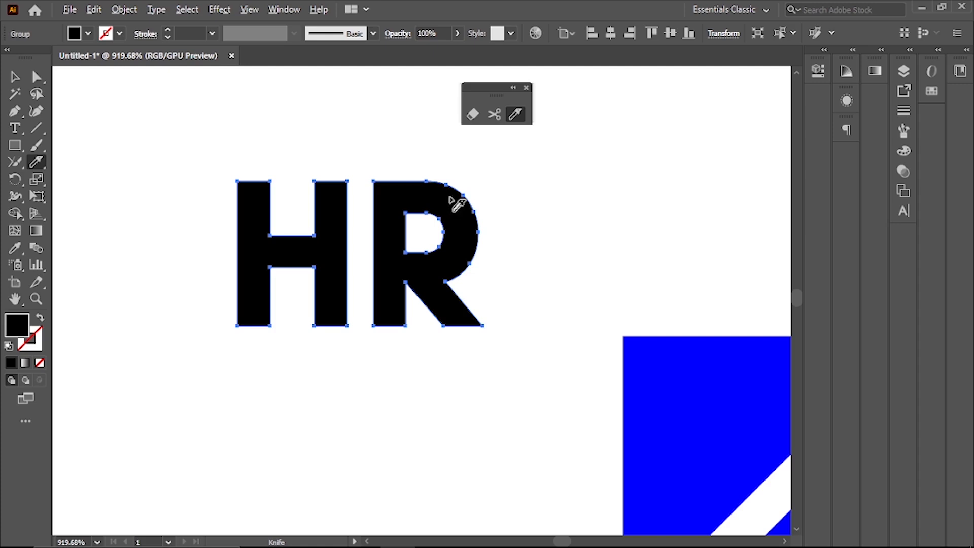
{"action": "left_click_drag", "start_coordinate": [505, 172], "coordinate": [164, 311]}
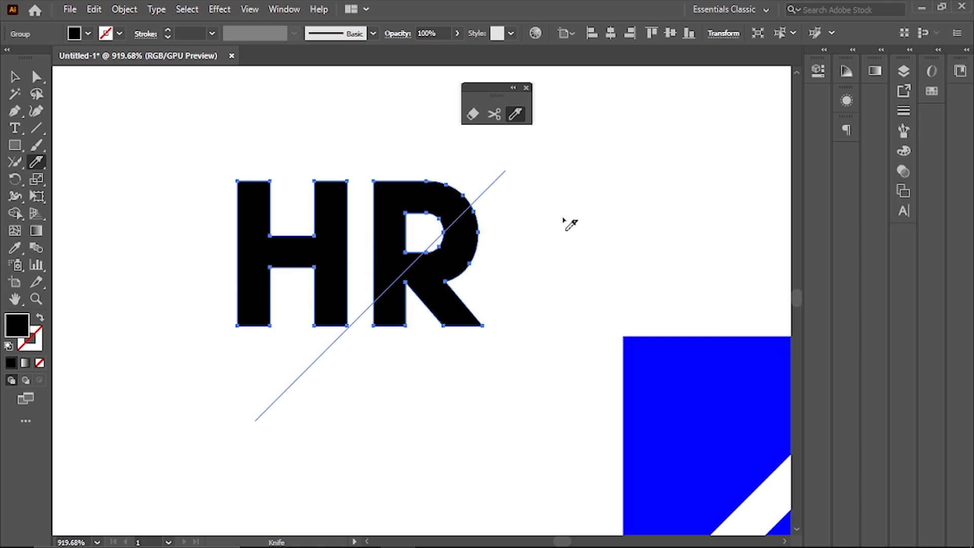
Cut the HR letters with a straight Knife line running from above the R's upper curve down past the H's lower left stem
{"action": "left_click_drag", "start_coordinate": [513, 154], "coordinate": [182, 334]}
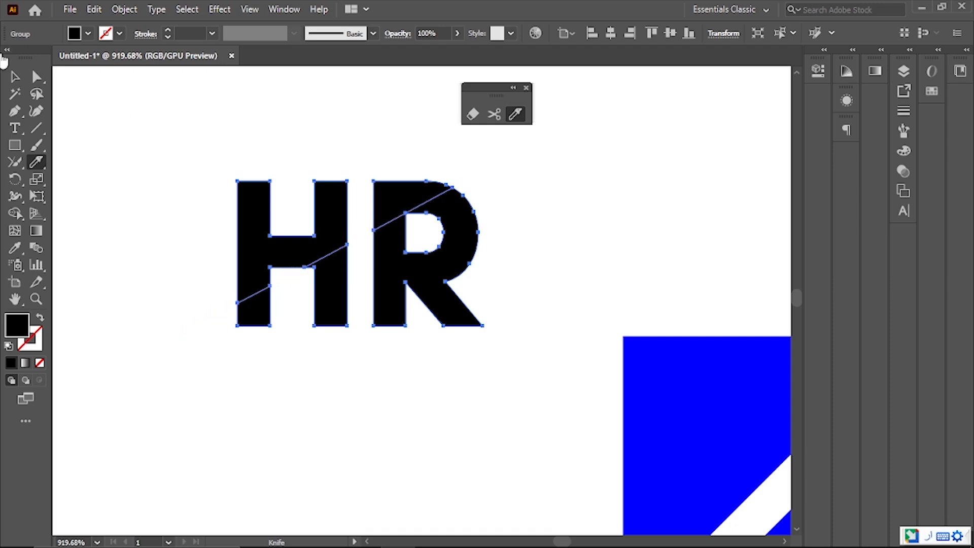
{"action": "left_click", "coordinate": [15, 76]}
{"action": "left_click", "coordinate": [198, 148]}
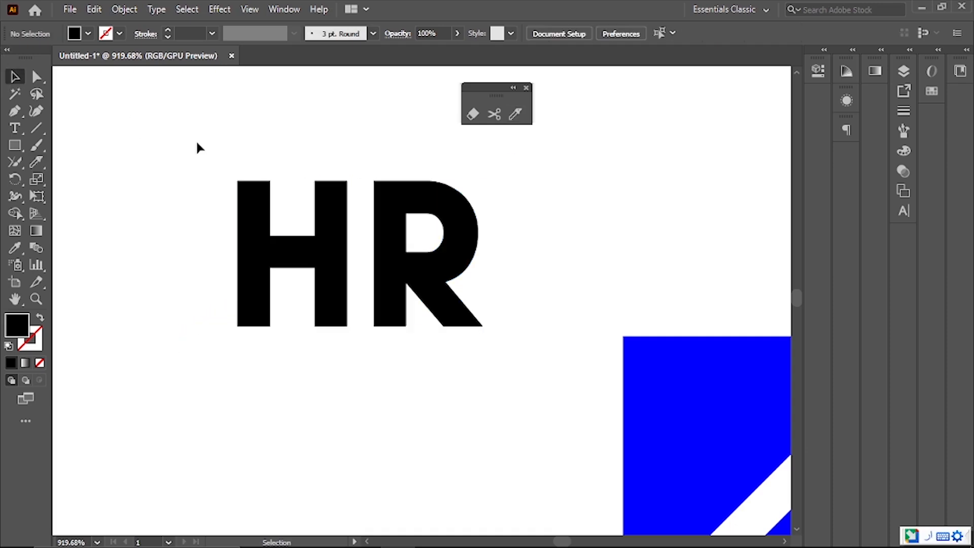
Ungroup the cut HR letters so that each piece can be selected separately
{"action": "left_click", "coordinate": [332, 223]}
{"action": "right_click", "coordinate": [435, 247]}
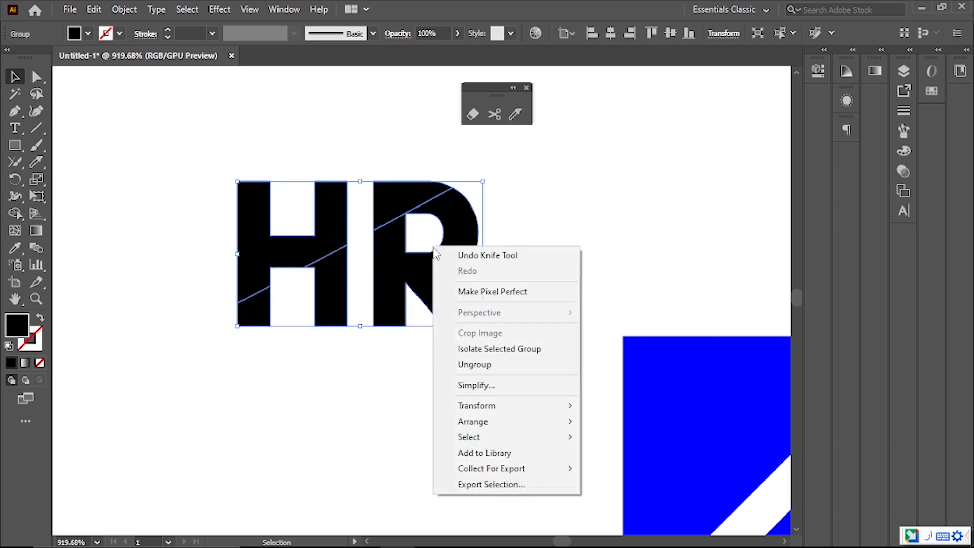
{"action": "left_click", "coordinate": [333, 415]}
{"action": "left_click_drag", "start_coordinate": [337, 247], "coordinate": [333, 224]}
{"action": "key", "text": "ctrl+z"}
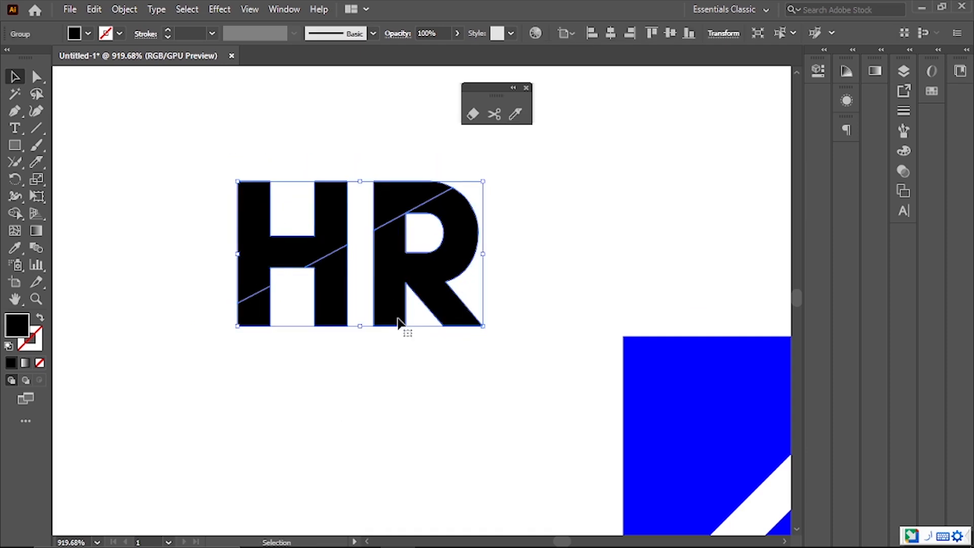
{"action": "right_click", "coordinate": [333, 216]}
{"action": "left_click", "coordinate": [365, 330]}
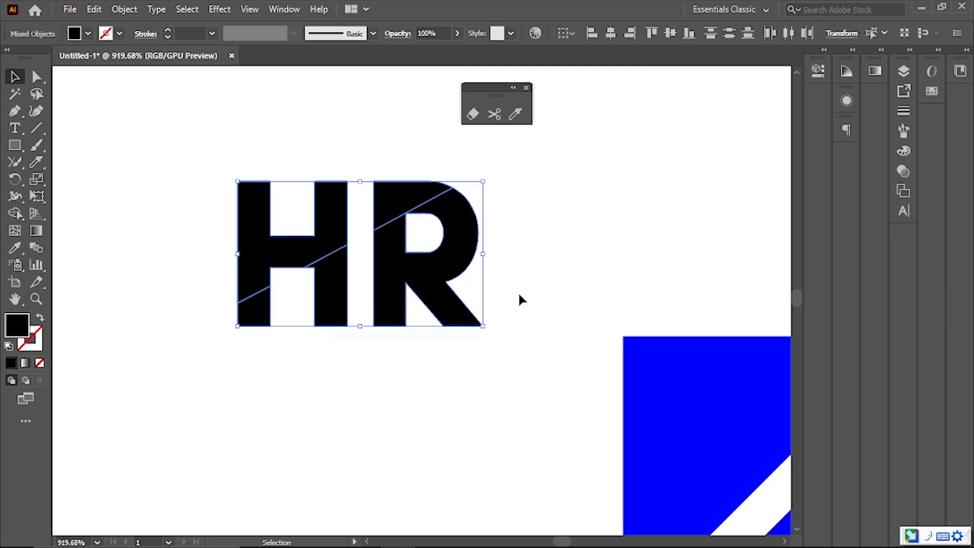
Fill the upper cut pieces of both the H and the R with dark gray #353535
{"action": "left_click", "coordinate": [480, 276]}
{"action": "left_click", "coordinate": [400, 263]}
{"action": "left_click", "coordinate": [321, 300]}
{"action": "left_click", "coordinate": [328, 354]}
{"action": "left_click", "coordinate": [326, 213]}
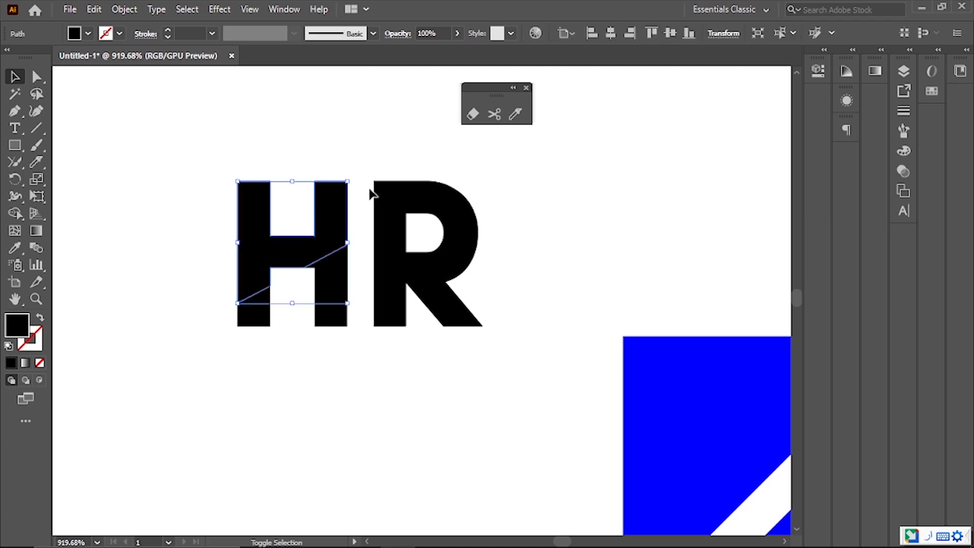
{"action": "left_click", "coordinate": [387, 191], "text": "shift"}
{"action": "double_click", "coordinate": [28, 324]}
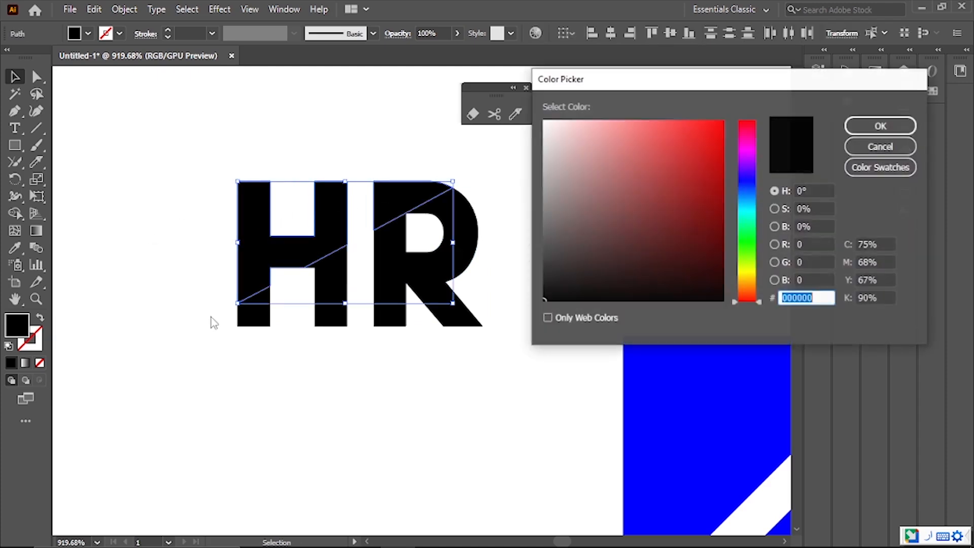
{"action": "left_click_drag", "start_coordinate": [549, 269], "coordinate": [539, 264]}
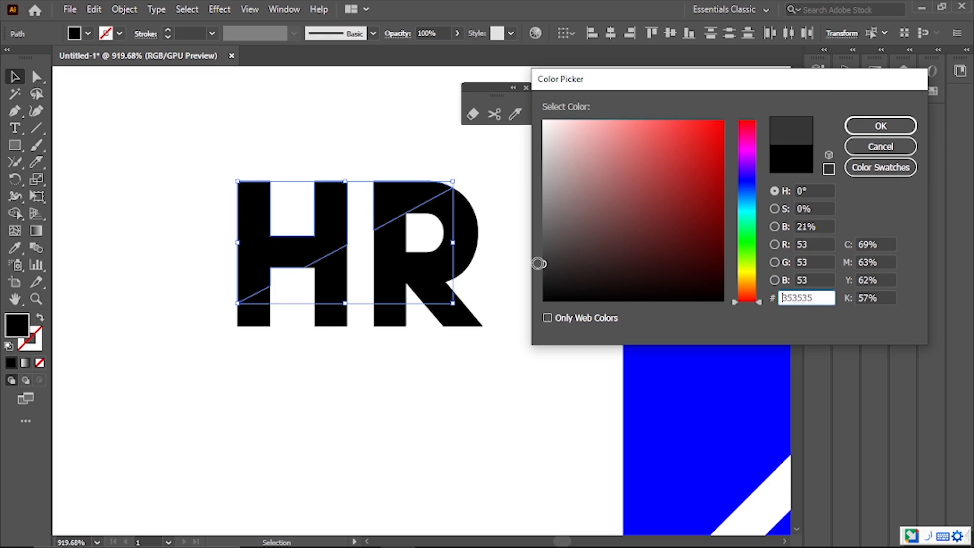
{"action": "left_click", "coordinate": [881, 126]}
{"action": "left_click", "coordinate": [563, 331]}
{"action": "left_click", "coordinate": [380, 391], "text": "ctrl+alt"}
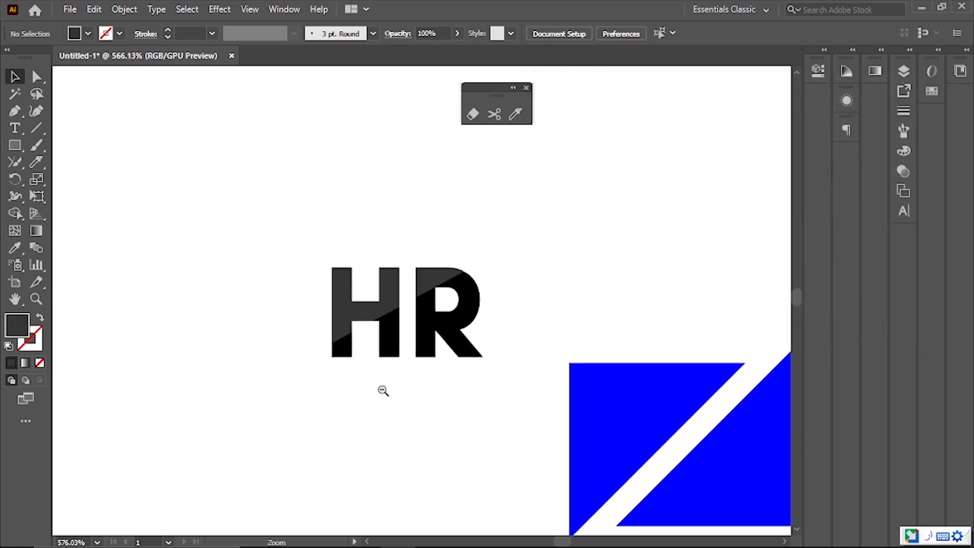
{"action": "left_click_drag", "start_coordinate": [364, 390], "coordinate": [469, 445]}
{"action": "left_click_drag", "start_coordinate": [502, 384], "coordinate": [392, 357]}
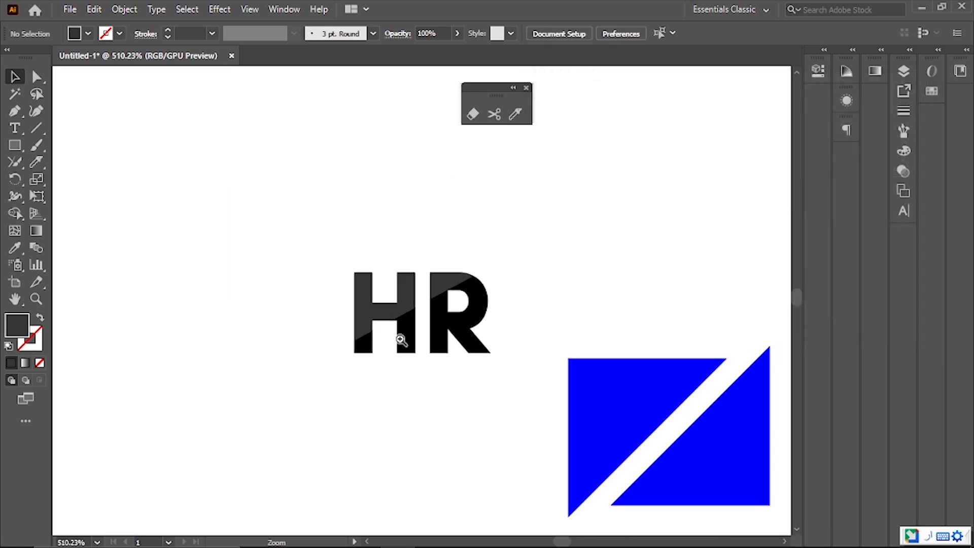
{"action": "left_click_drag", "start_coordinate": [323, 225], "coordinate": [274, 226]}
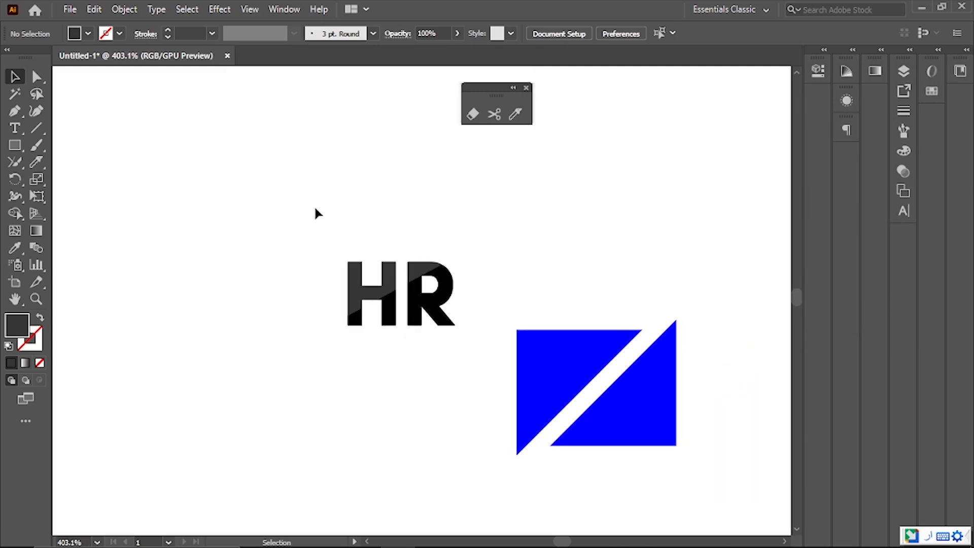